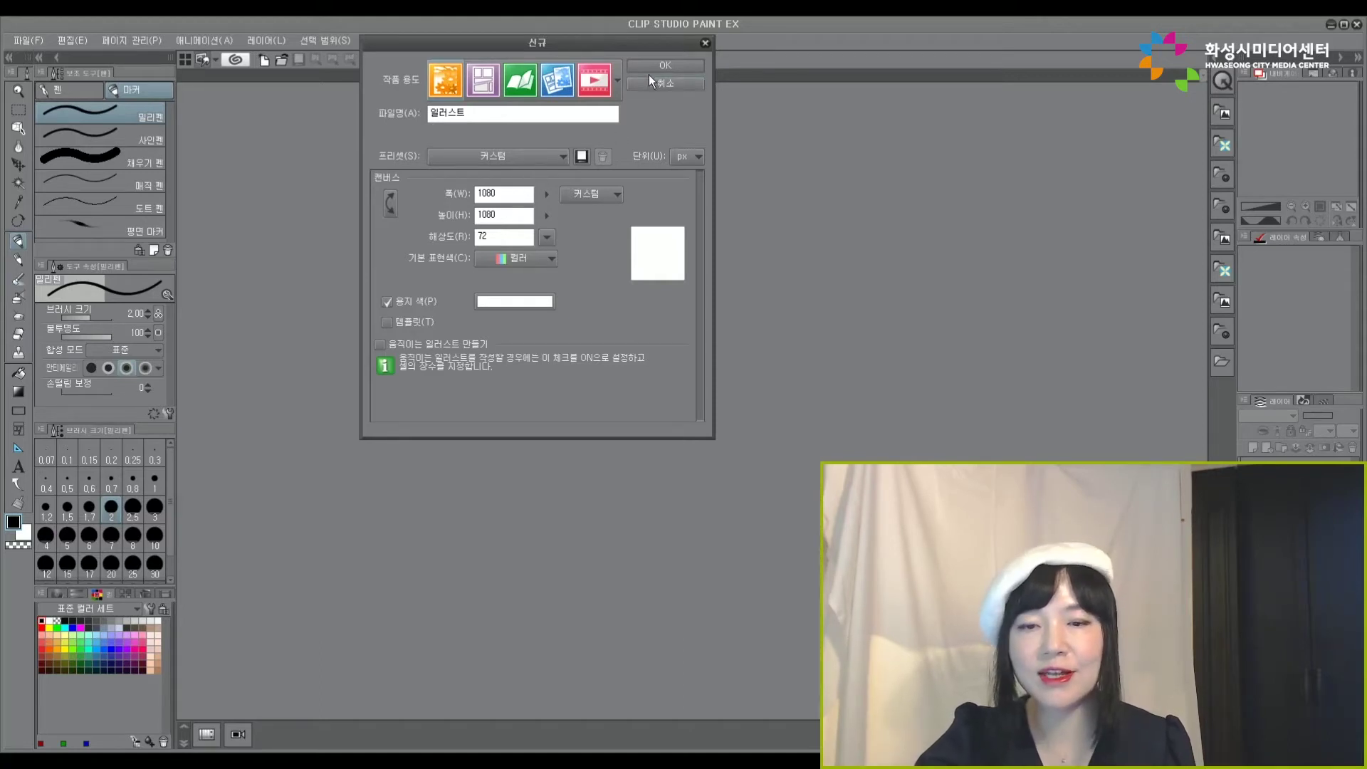
Create the 1080 × 1080 px illustration canvas at 72 dpi and display its rulers
{"action": "left_click", "coordinate": [673, 65]}
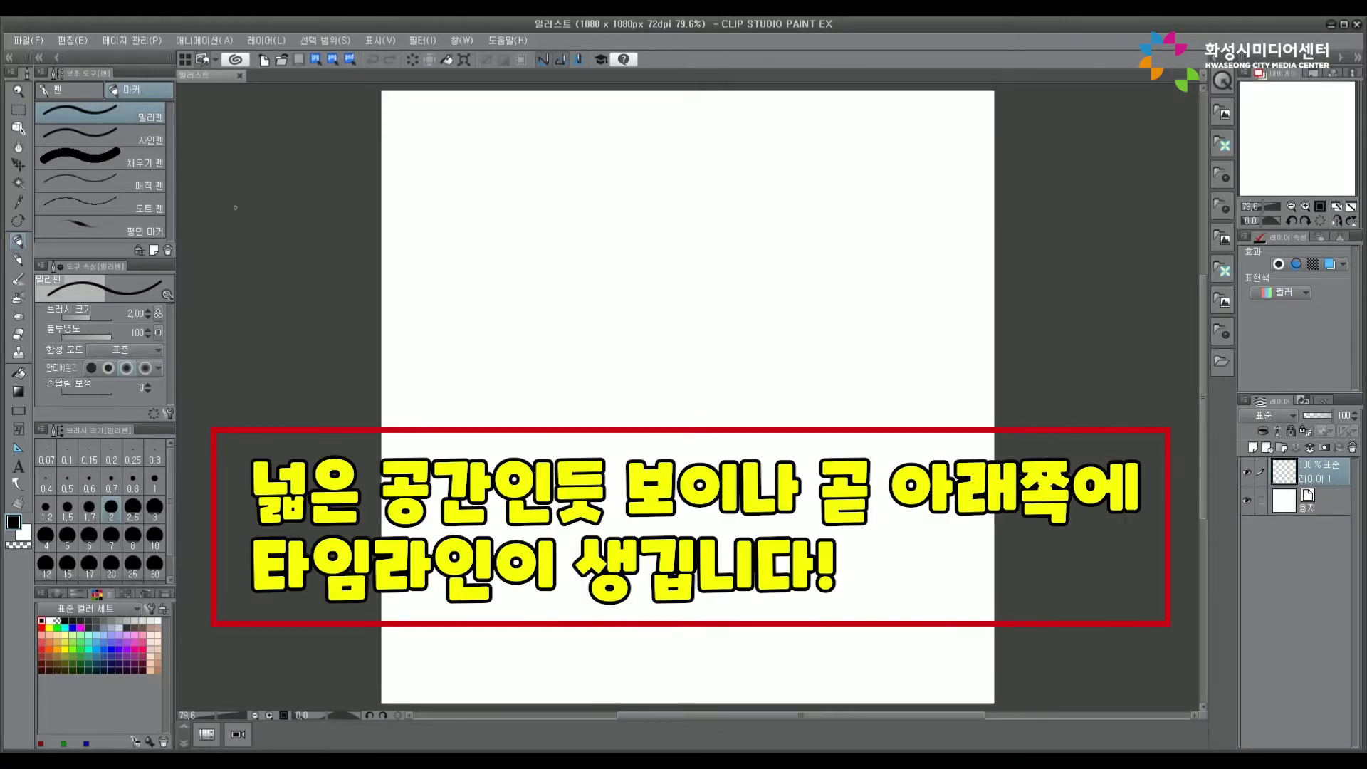
{"action": "left_click", "coordinate": [459, 40]}
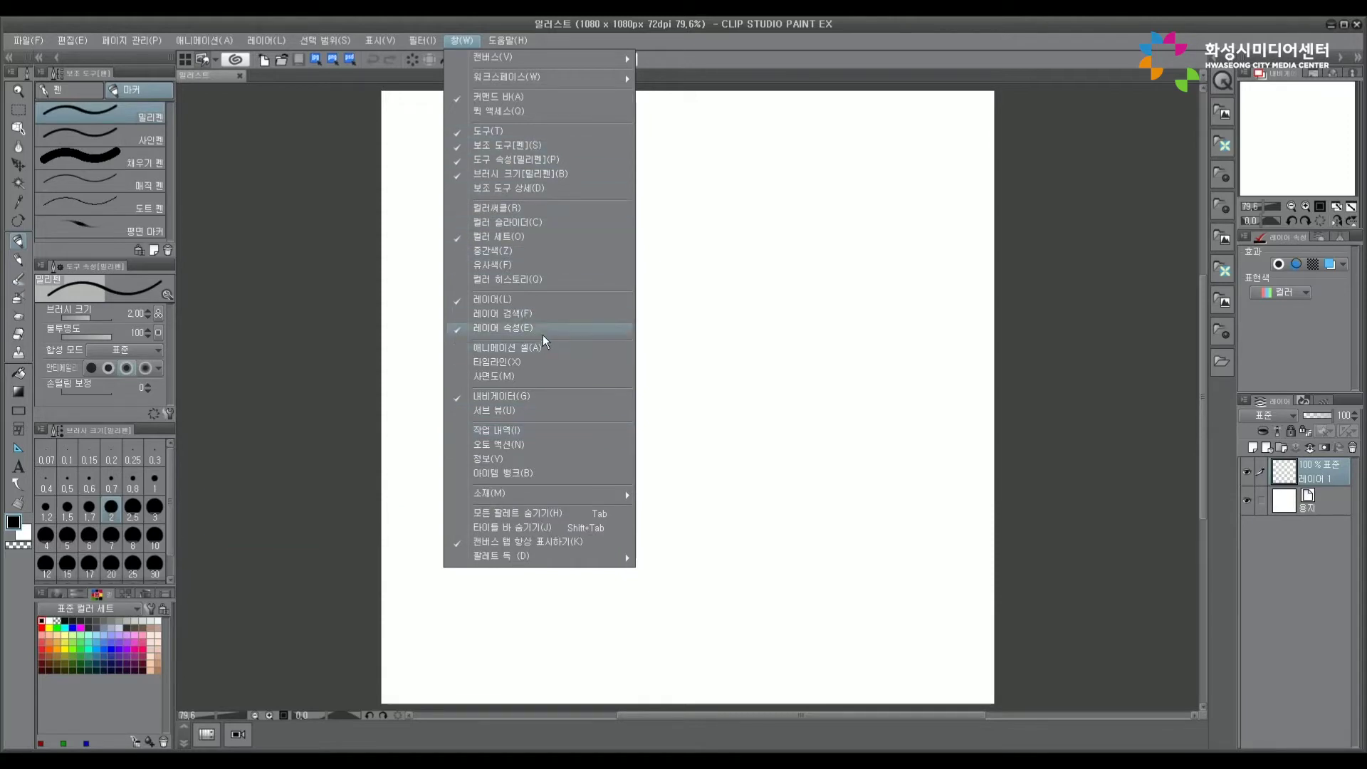
{"action": "left_click", "coordinate": [398, 48]}
{"action": "left_click", "coordinate": [395, 45]}
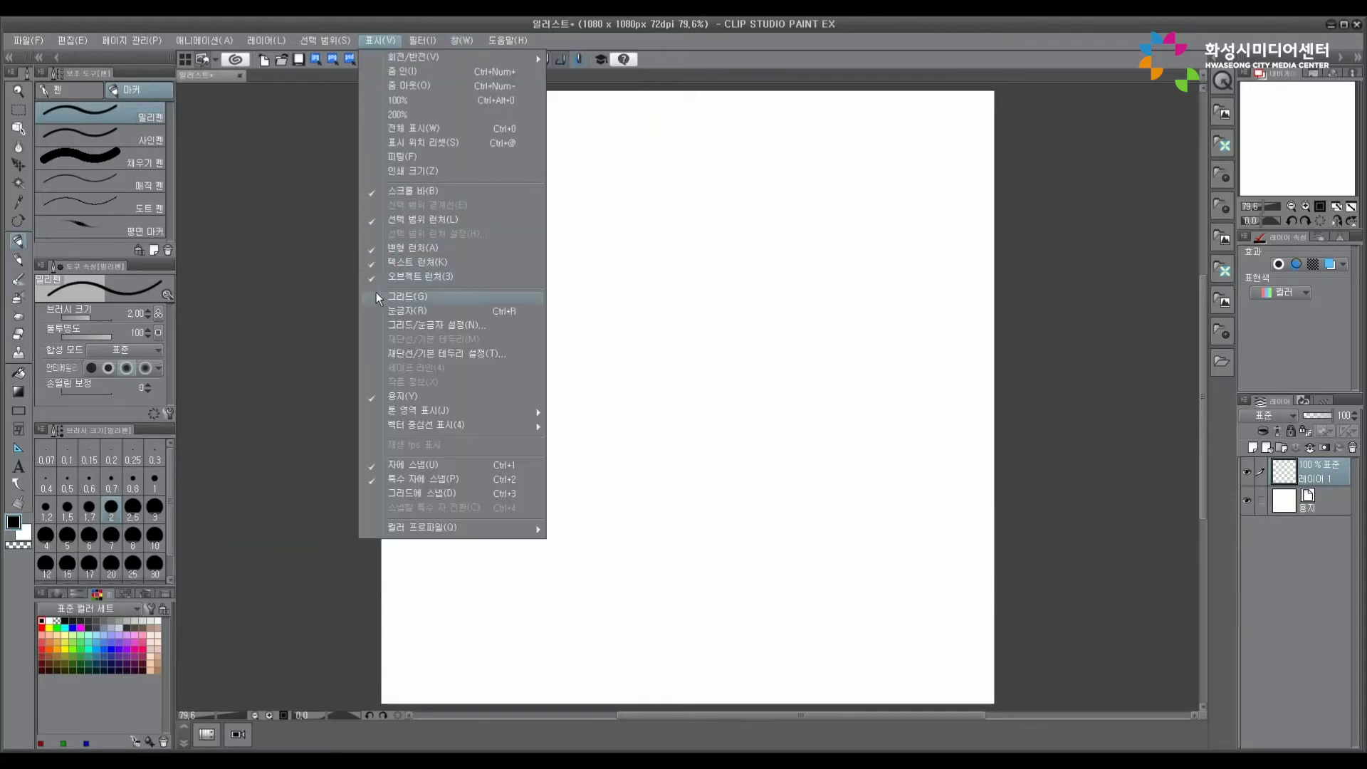
{"action": "left_click", "coordinate": [398, 312]}
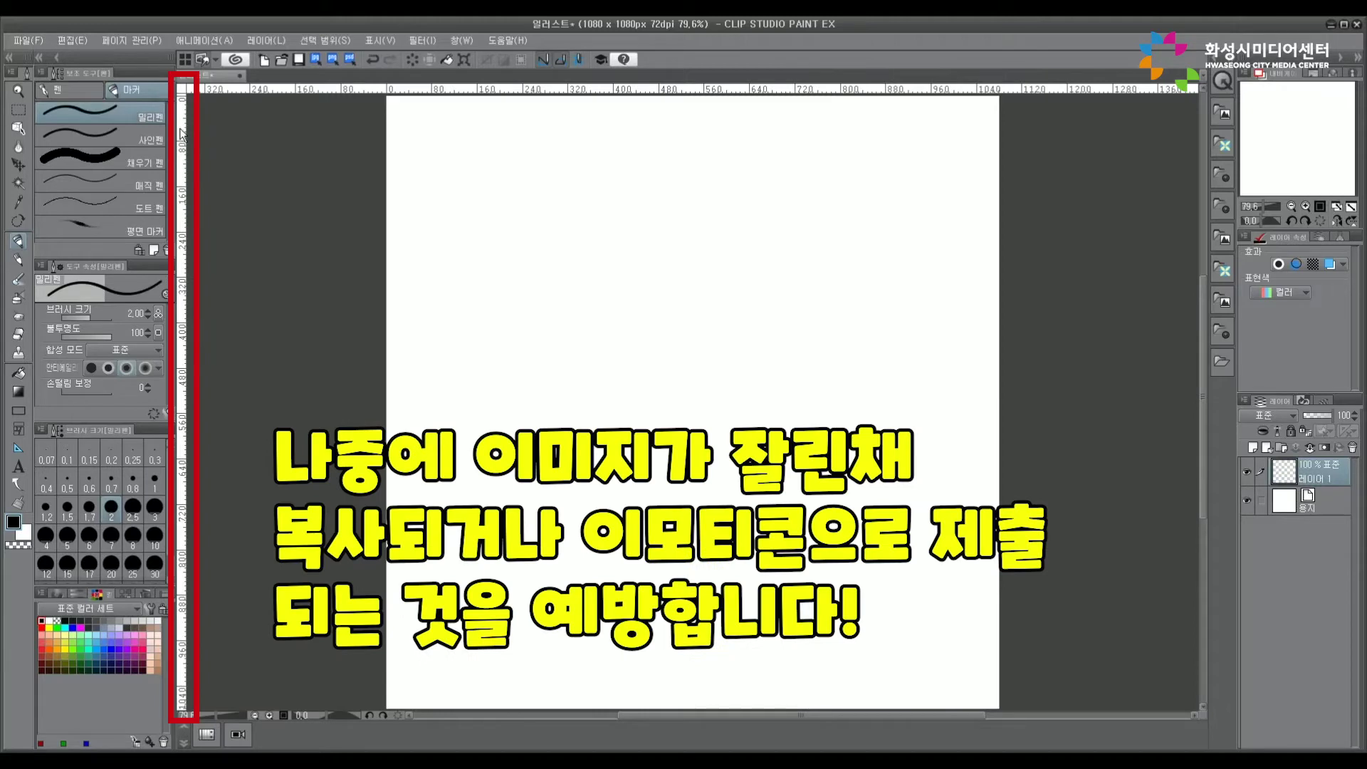
Place ruler guides about 30 to 40 px inside all four canvas edges, two vertical and two horizontal
{"action": "left_click_drag", "start_coordinate": [182, 132], "coordinate": [222, 146]}
{"action": "left_click_drag", "start_coordinate": [331, 158], "coordinate": [408, 161]}
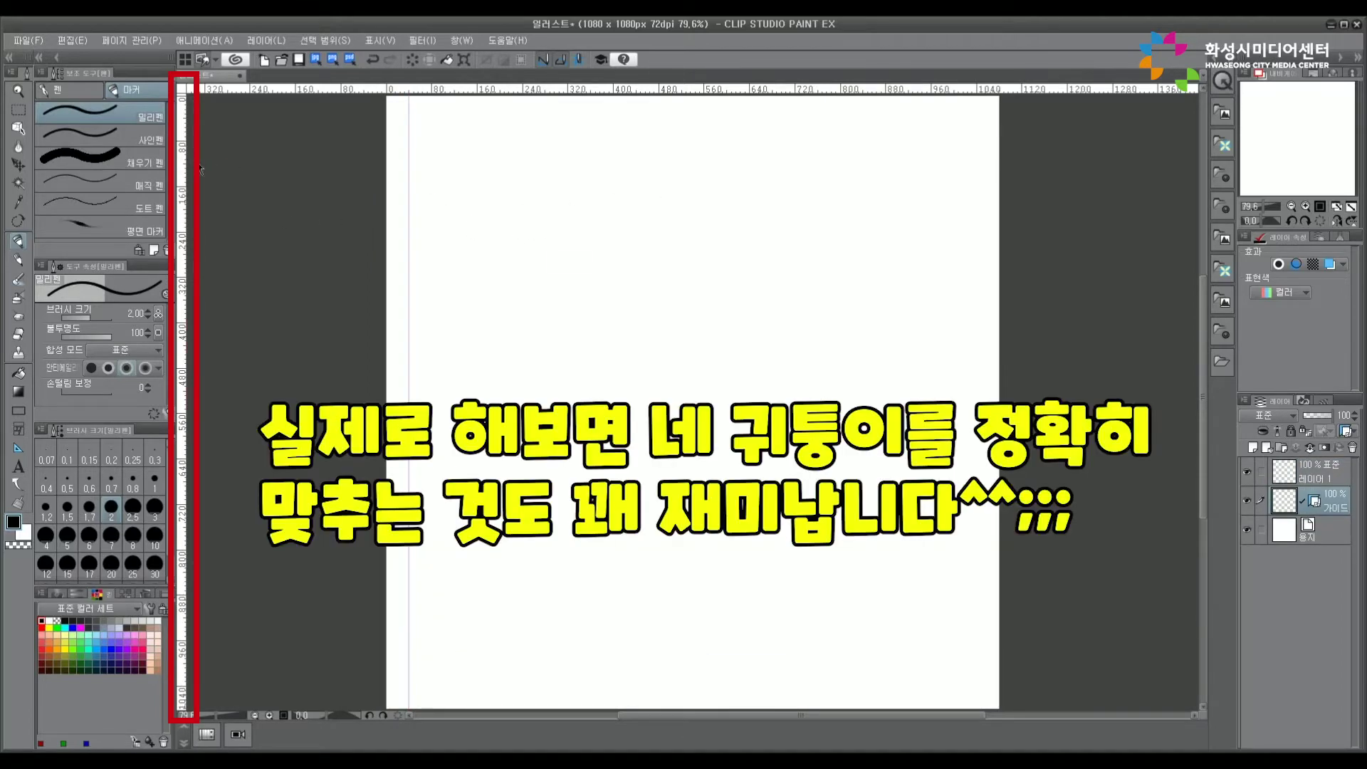
{"action": "left_click_drag", "start_coordinate": [200, 169], "coordinate": [981, 263]}
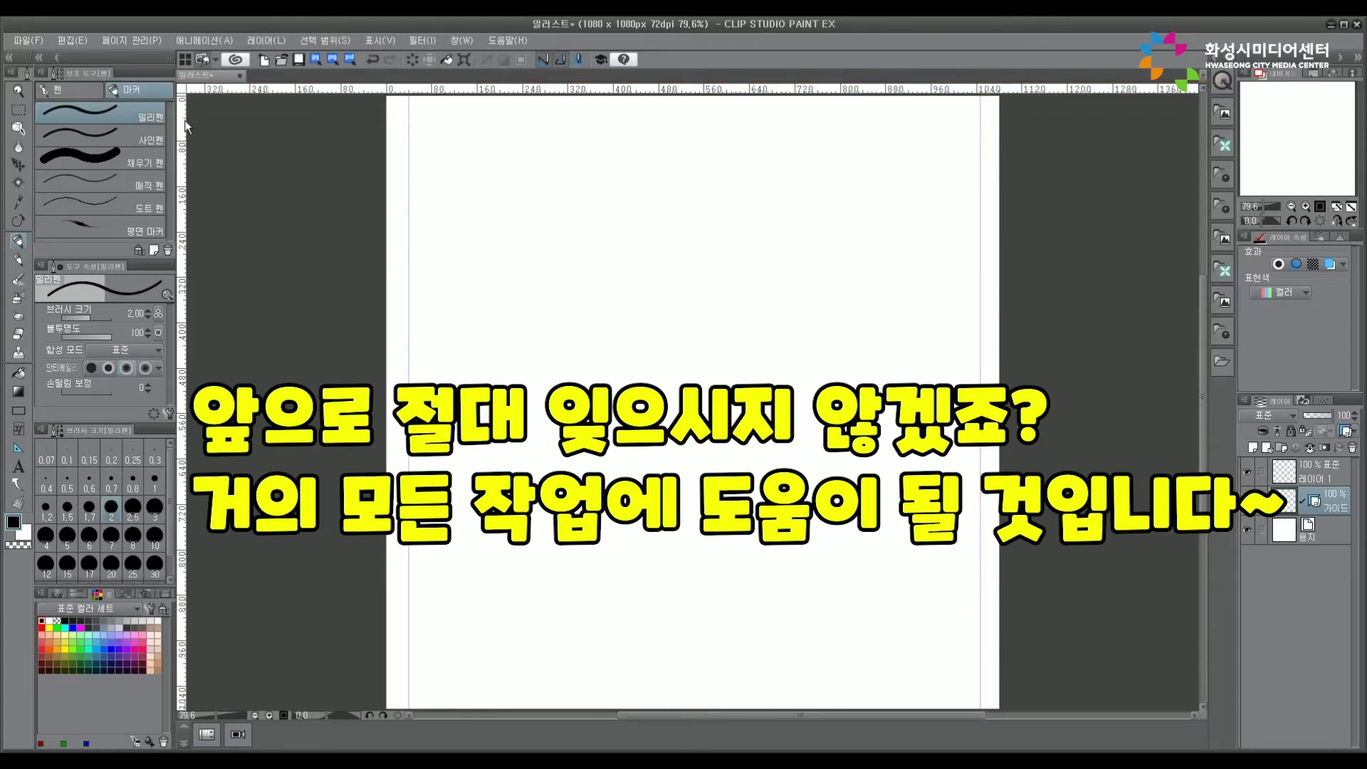
{"action": "left_click_drag", "start_coordinate": [505, 88], "coordinate": [504, 118]}
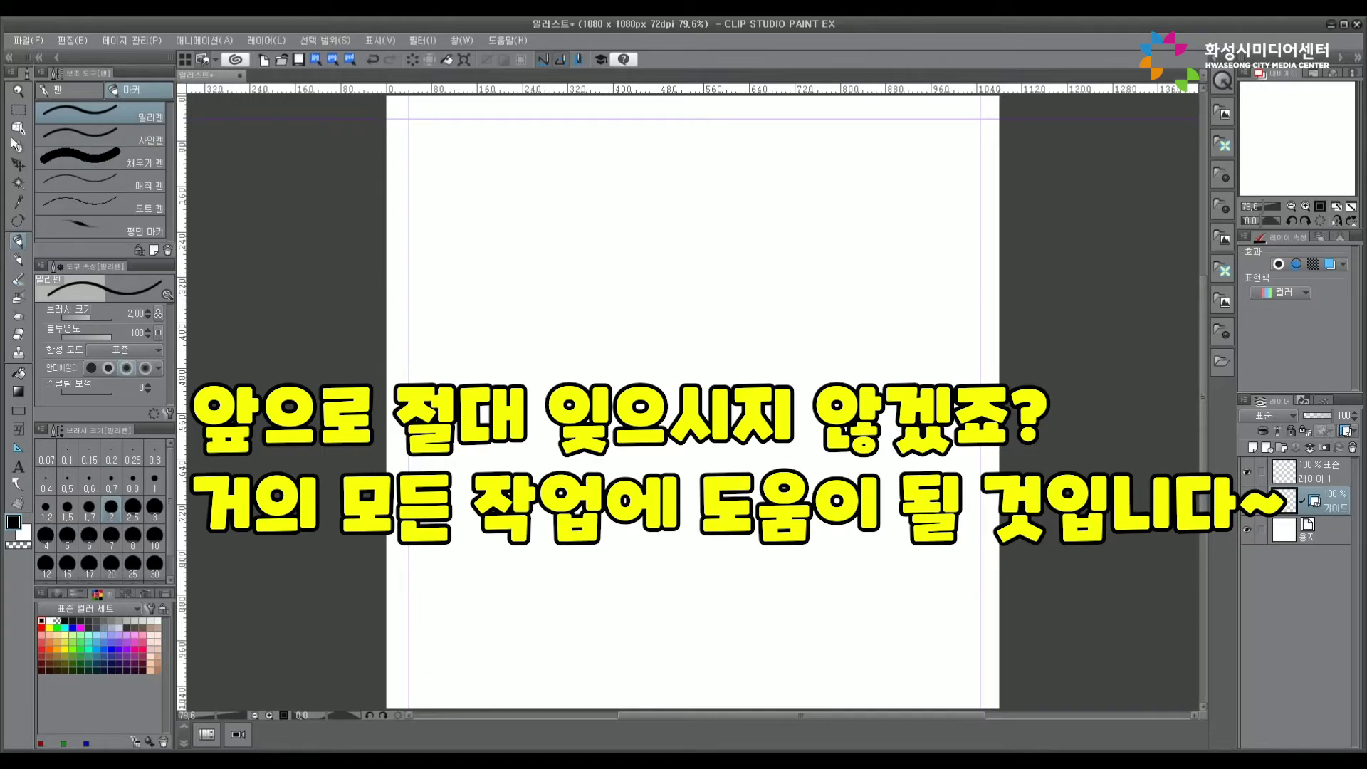
{"action": "left_click", "coordinate": [21, 91]}
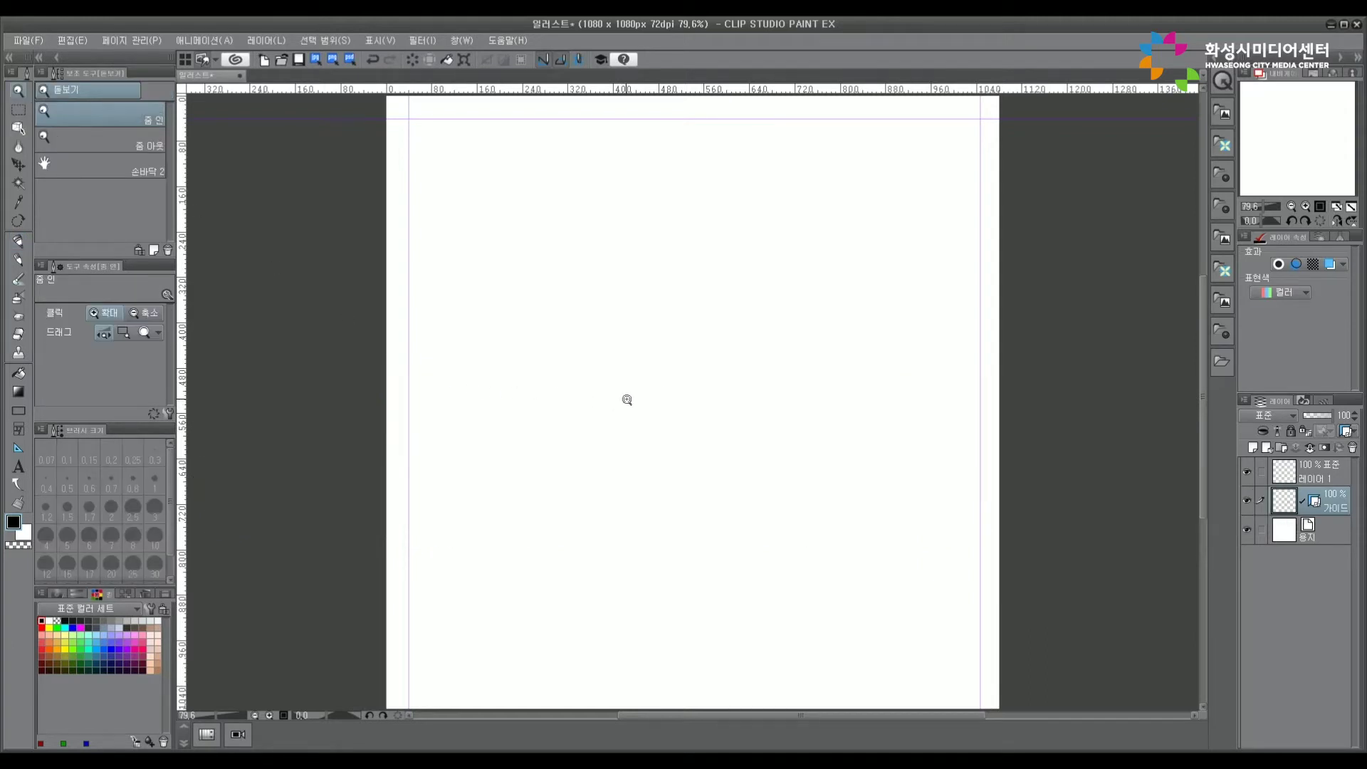
{"action": "left_click", "coordinate": [142, 168]}
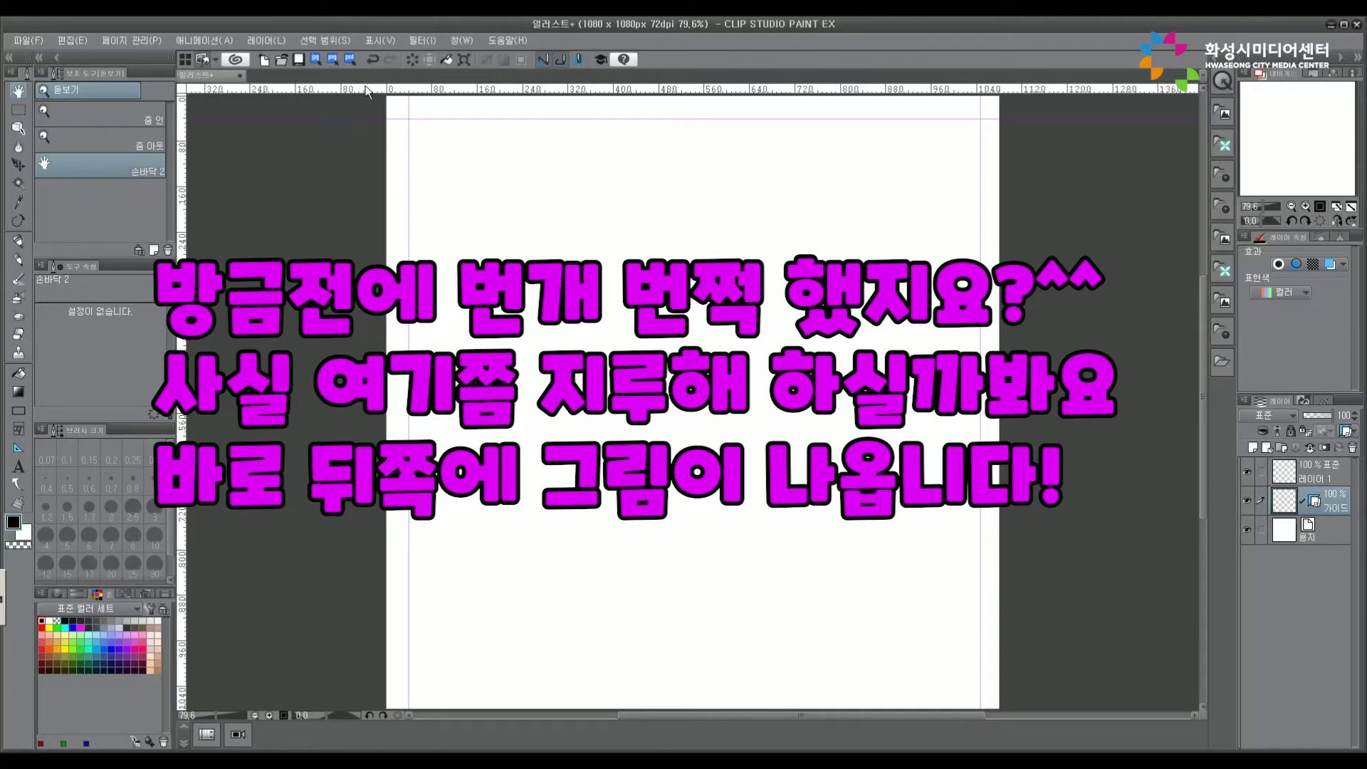
{"action": "mouse_move", "coordinate": [385, 91]}
{"action": "left_mouse_down"}
{"action": "mouse_move", "coordinate": [402, 393]}
{"action": "mouse_move", "coordinate": [445, 673]}
{"action": "mouse_move", "coordinate": [420, 691]}
{"action": "left_mouse_up"}
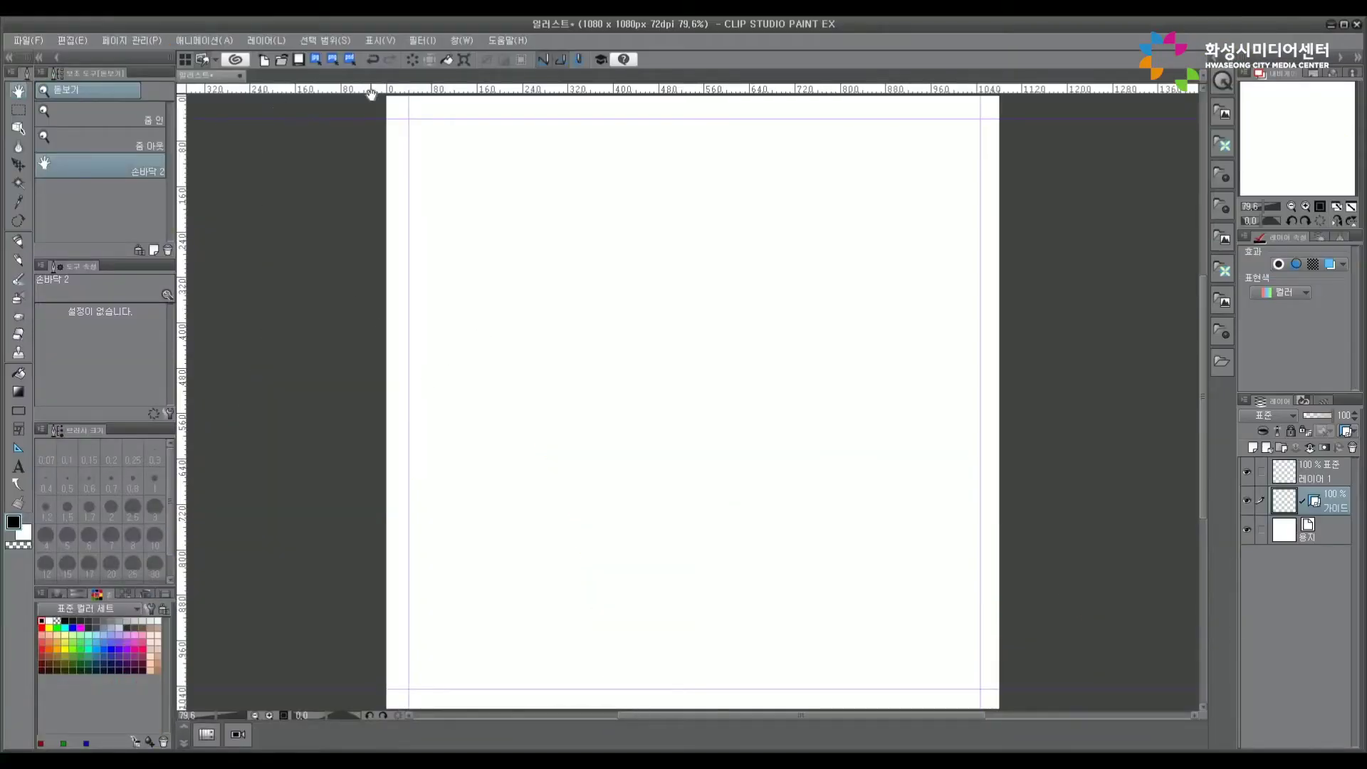
Display the timeline and create a timeline with a 24 fps frame rate and a playback time of 24 frames
{"action": "left_click", "coordinate": [462, 40]}
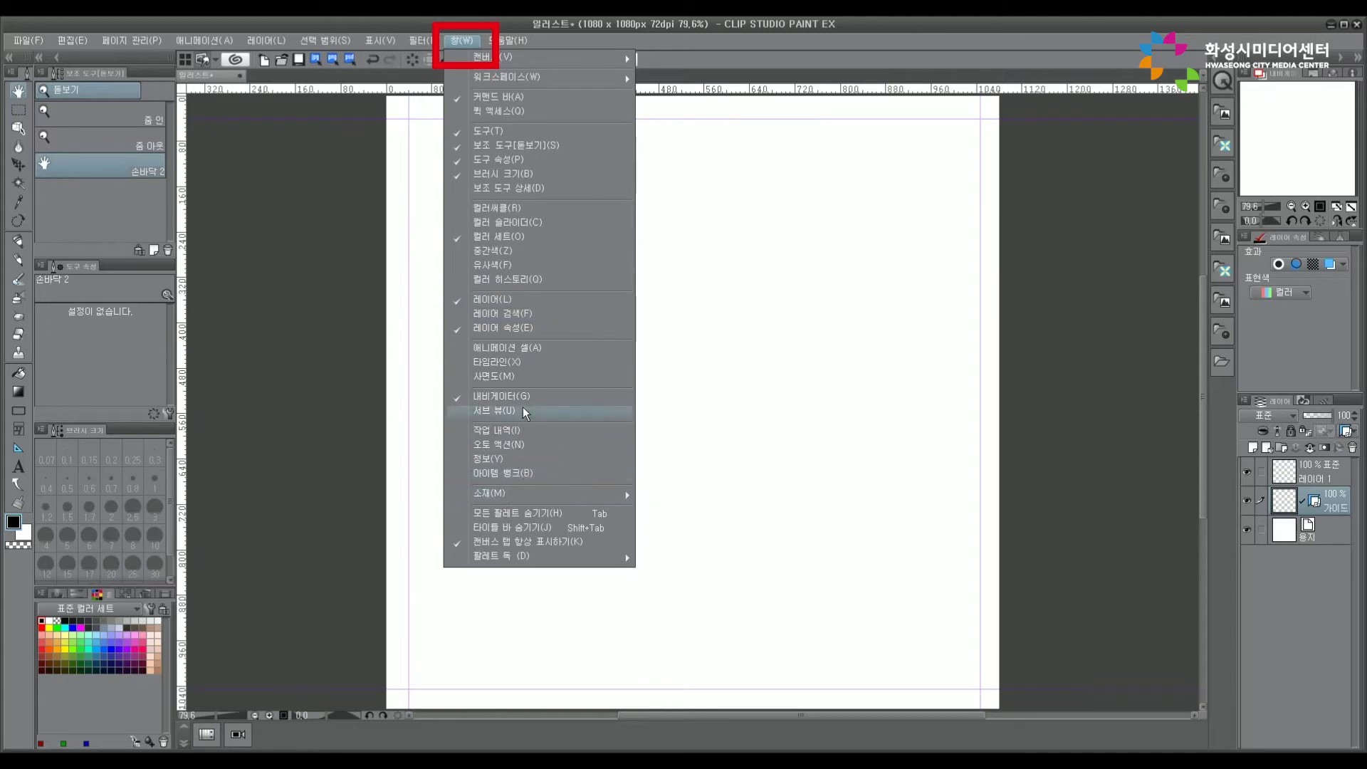
{"action": "left_click", "coordinate": [465, 363]}
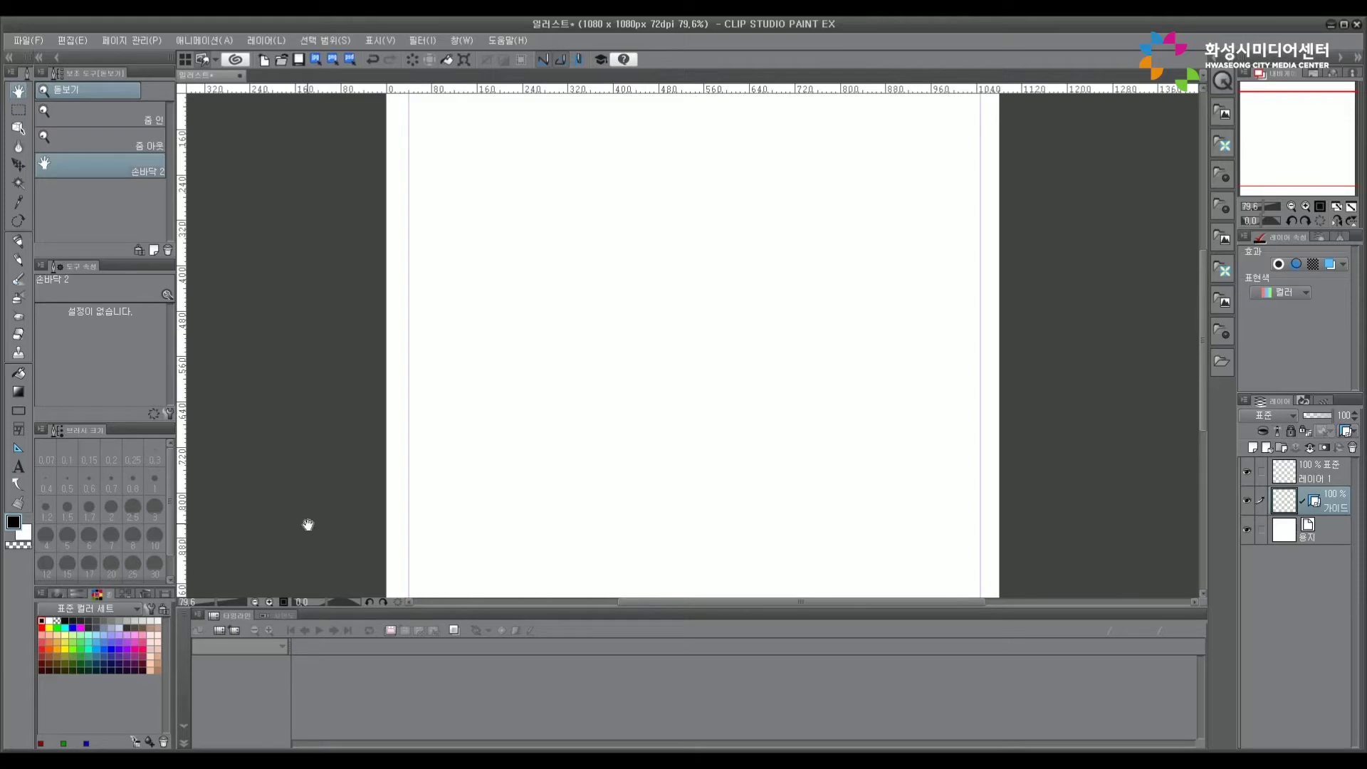
{"action": "left_click", "coordinate": [237, 631]}
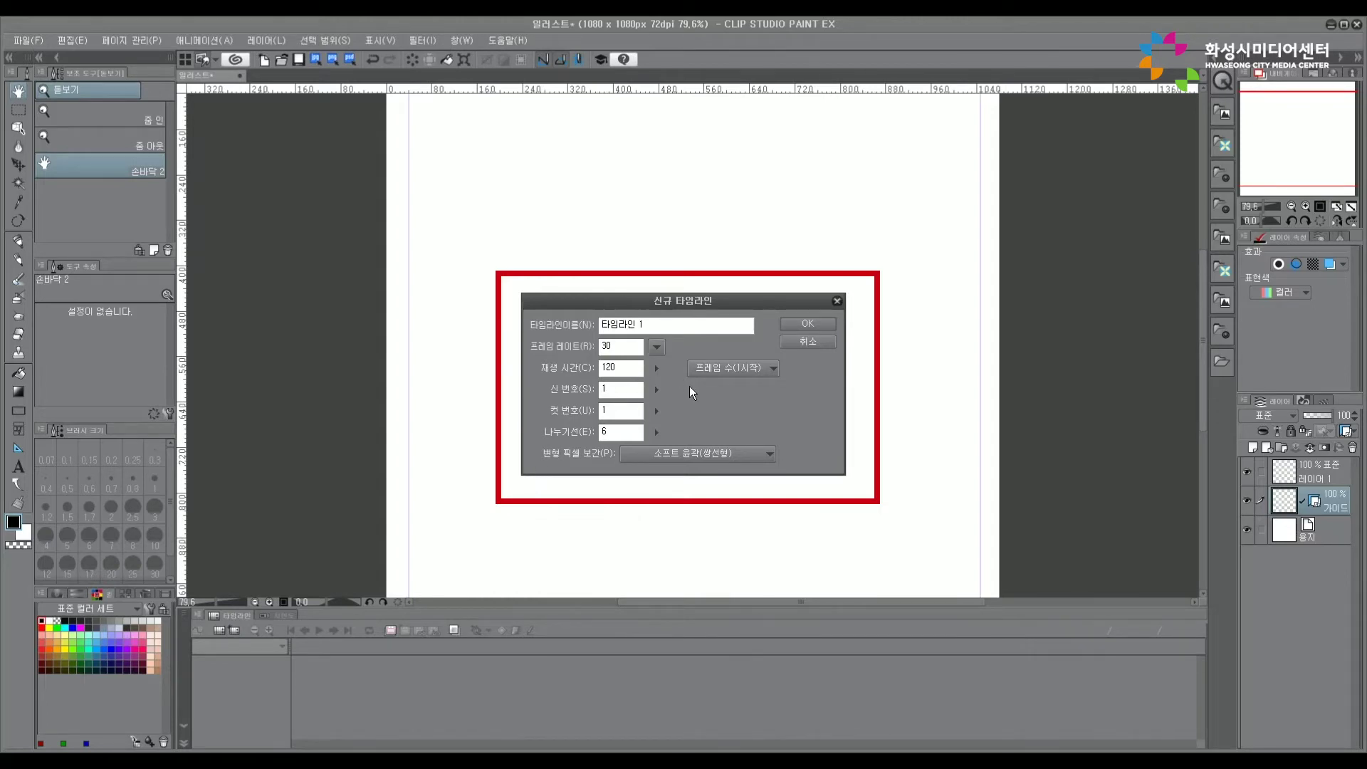
{"action": "left_click", "coordinate": [657, 347]}
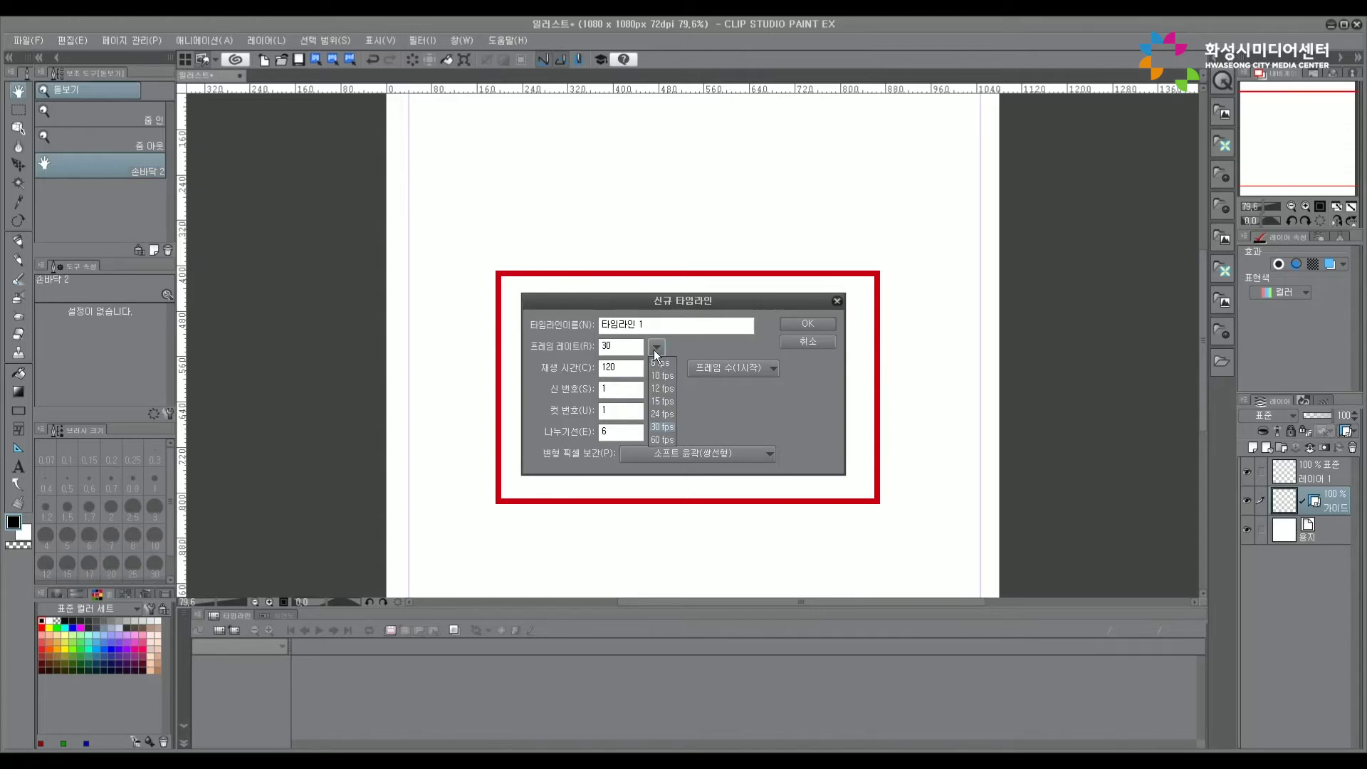
{"action": "left_click", "coordinate": [662, 414]}
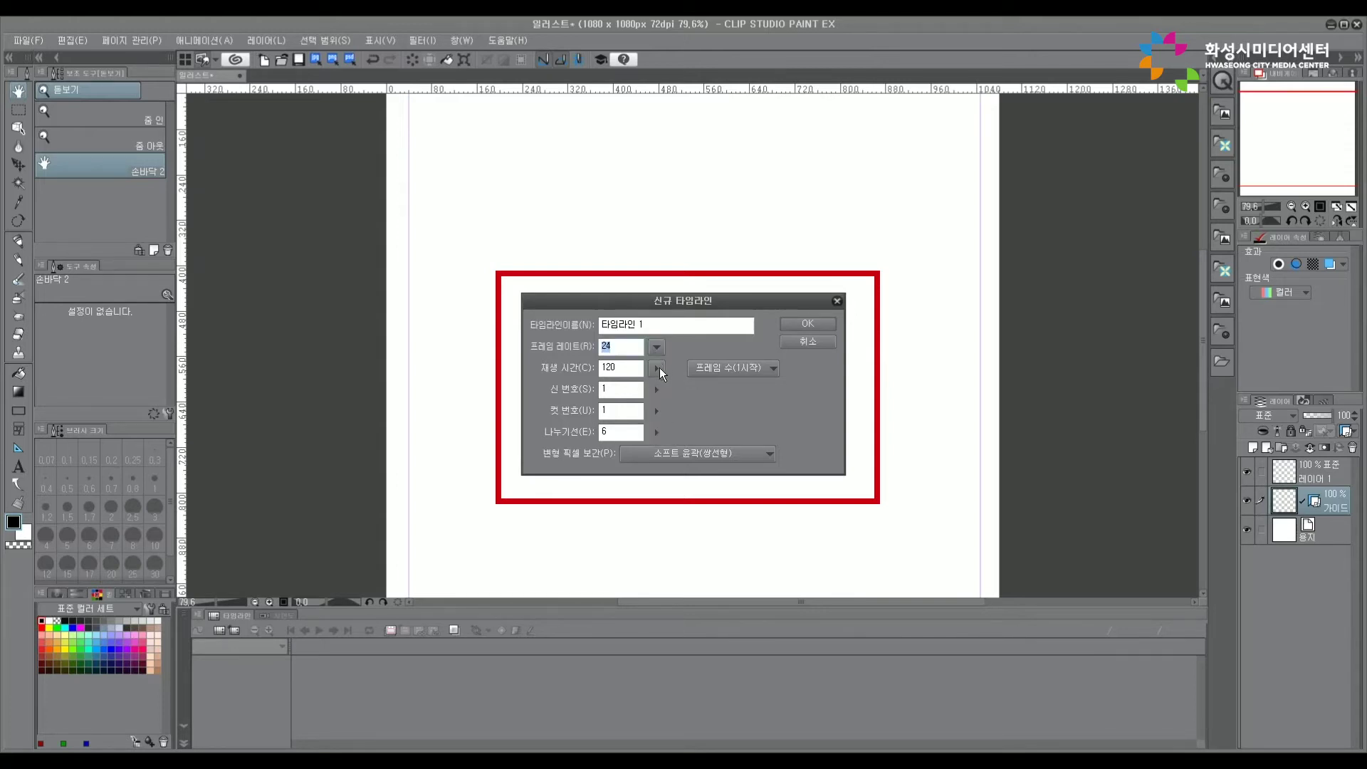
{"action": "left_click", "coordinate": [655, 368]}
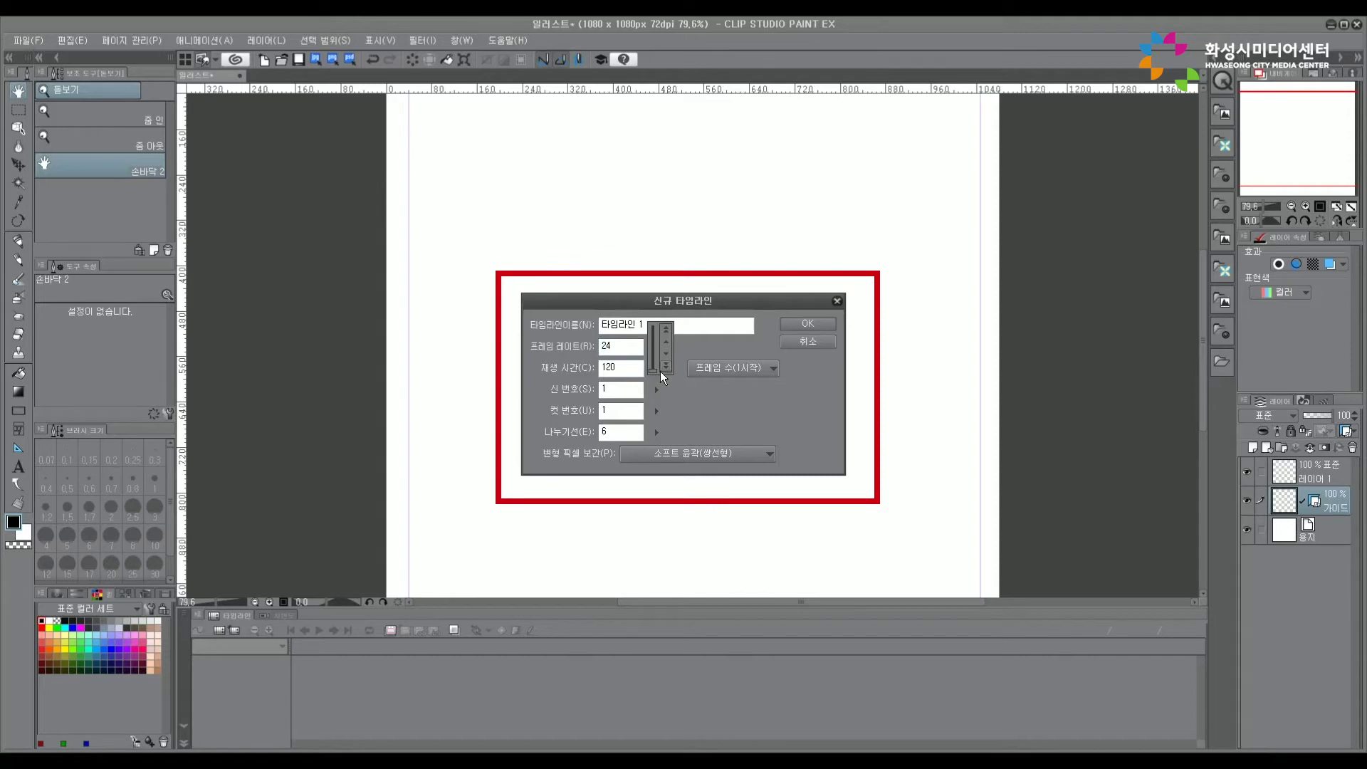
{"action": "left_click", "coordinate": [634, 373]}
{"action": "key", "text": "BackSpace"}
{"action": "type", "text": "24"}
{"action": "left_click", "coordinate": [819, 326]}
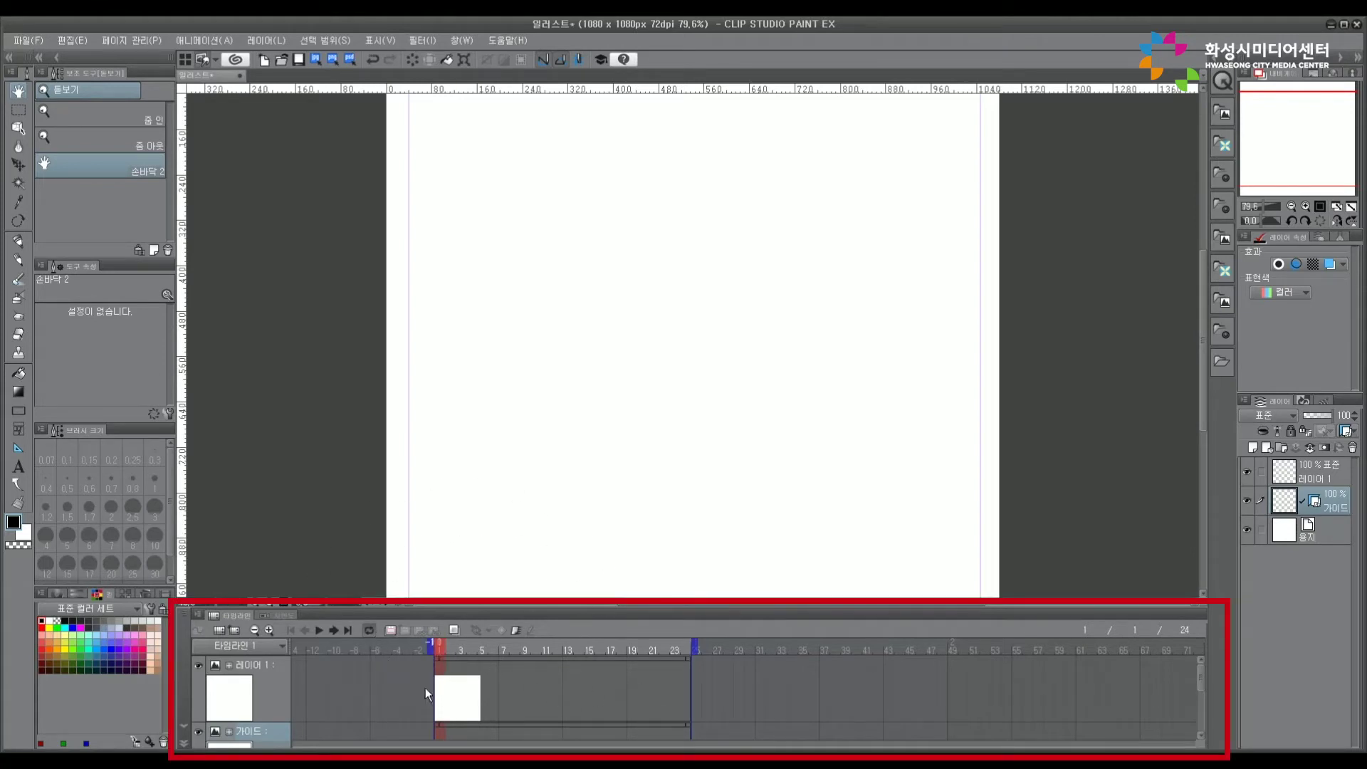
Add an animation folder to the timeline and create a new animation cel in it
{"action": "left_click", "coordinate": [391, 632]}
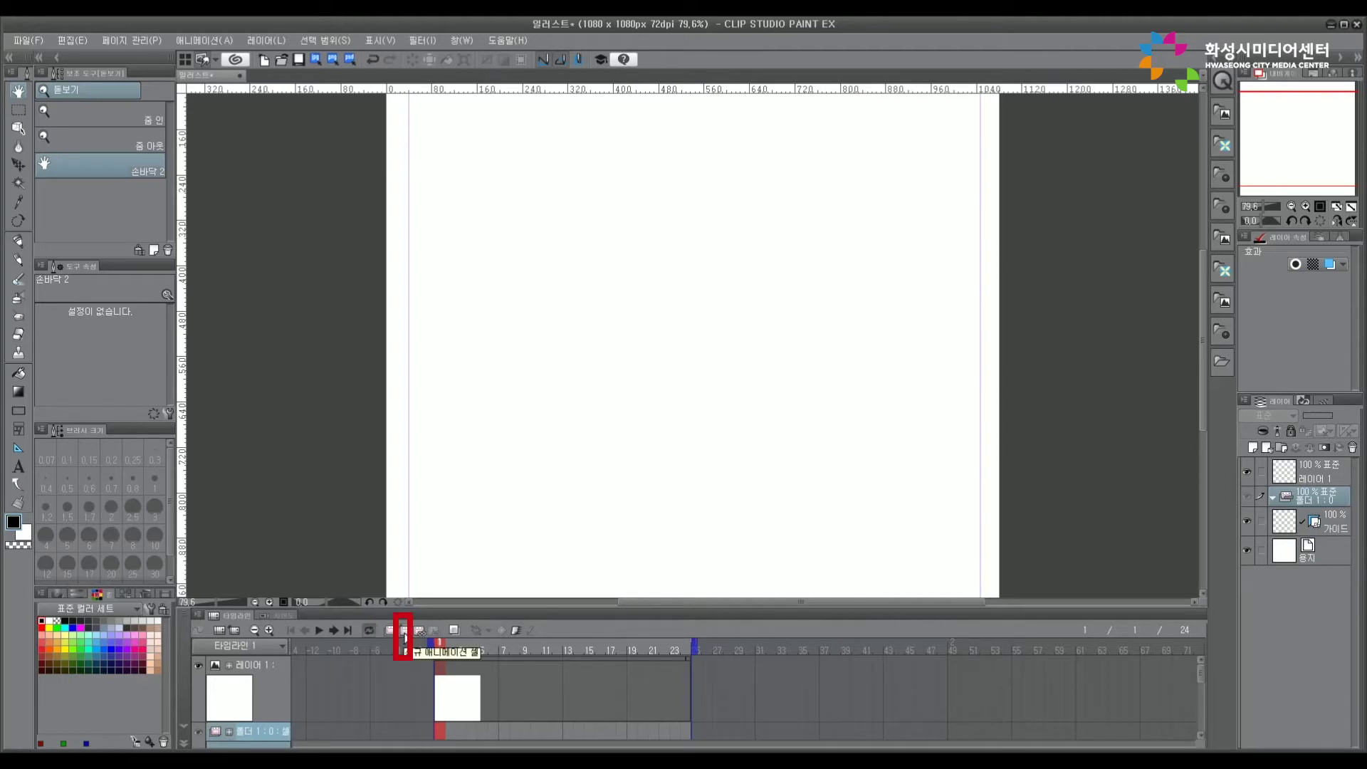
{"action": "left_click", "coordinate": [405, 631]}
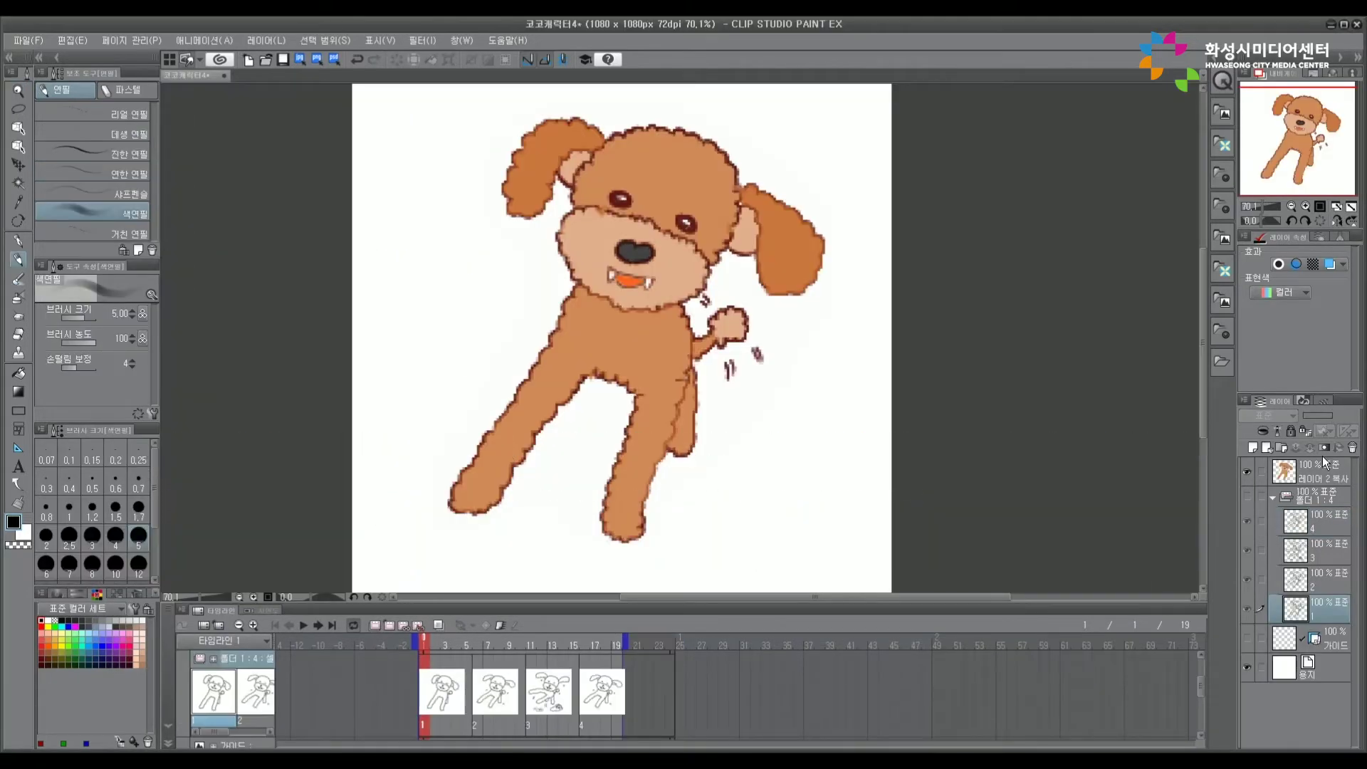
Add a blank cel to the puppy file's animation folder and a new raster layer above 레이어 2 복사
{"action": "left_click", "coordinate": [1252, 447]}
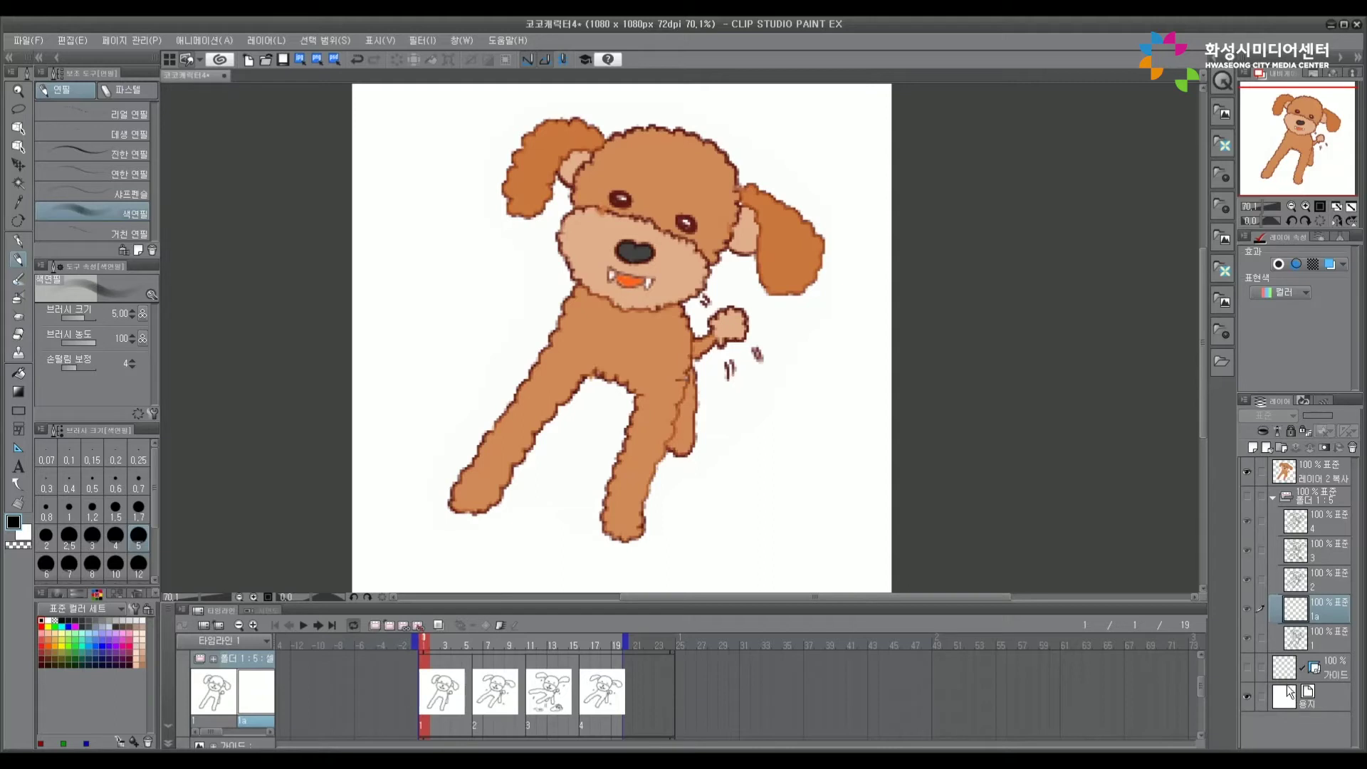
{"action": "left_click", "coordinate": [1309, 472]}
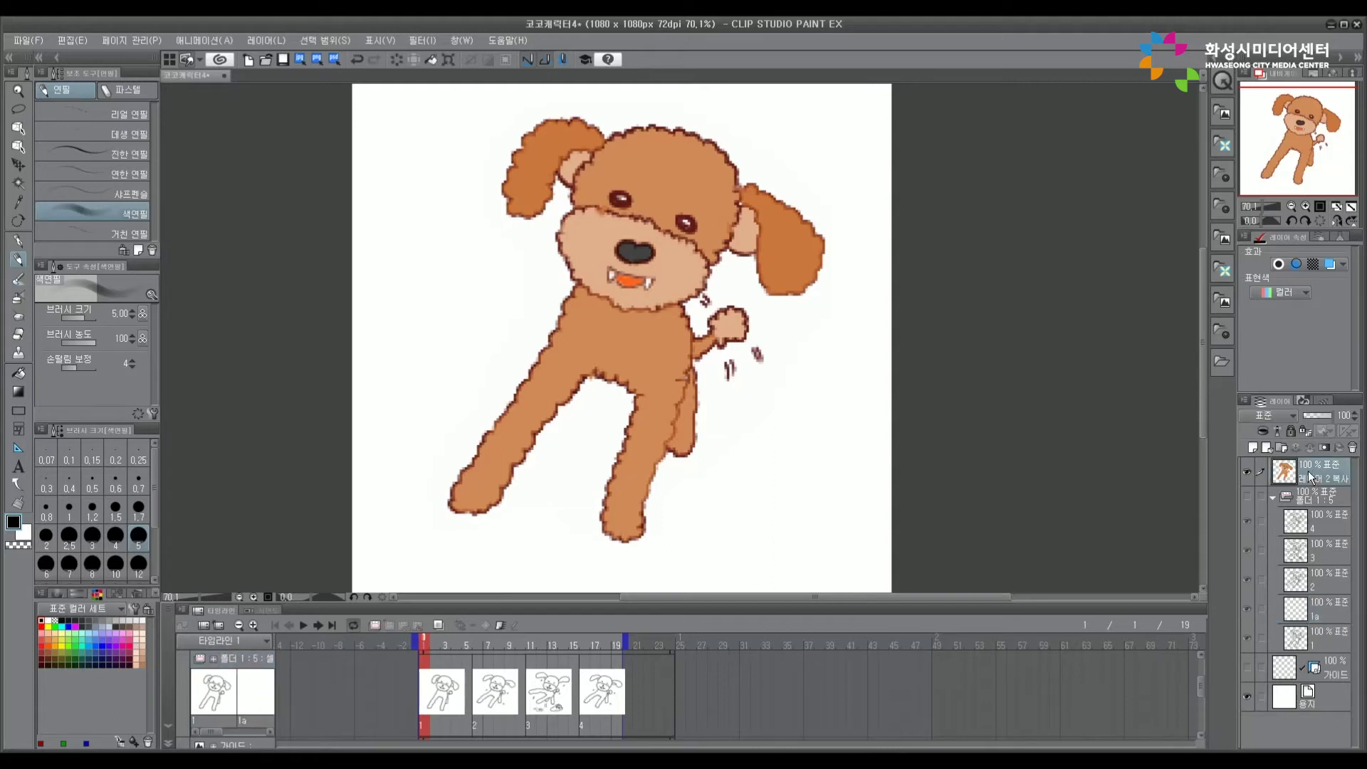
{"action": "left_click", "coordinate": [1254, 446]}
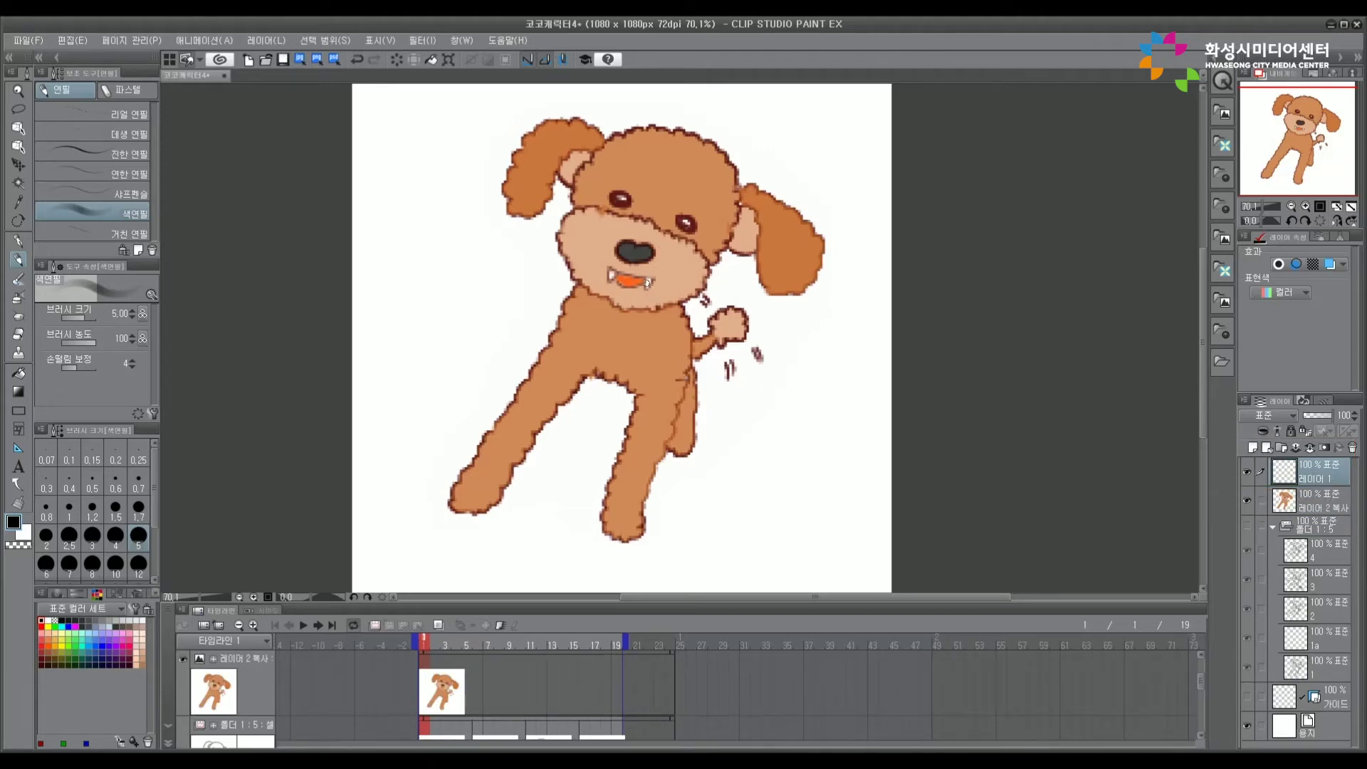
Trace the puppy's head, muzzle and both ears with wavy black outlines on the new layer using the G pen at size 3
{"action": "left_click", "coordinate": [19, 240]}
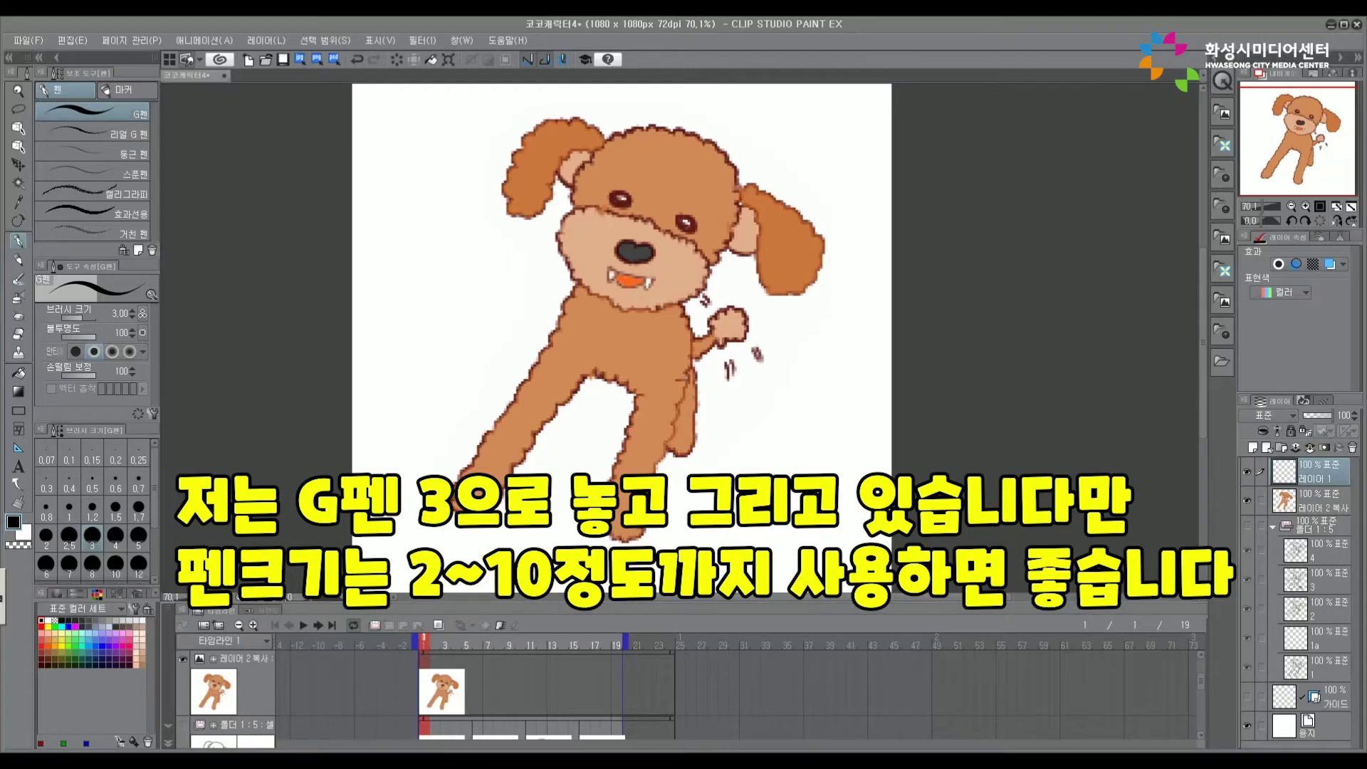
{"action": "mouse_move", "coordinate": [612, 84]}
{"action": "left_mouse_down"}
{"action": "mouse_move", "coordinate": [588, 126]}
{"action": "mouse_move", "coordinate": [576, 118]}
{"action": "left_mouse_up"}
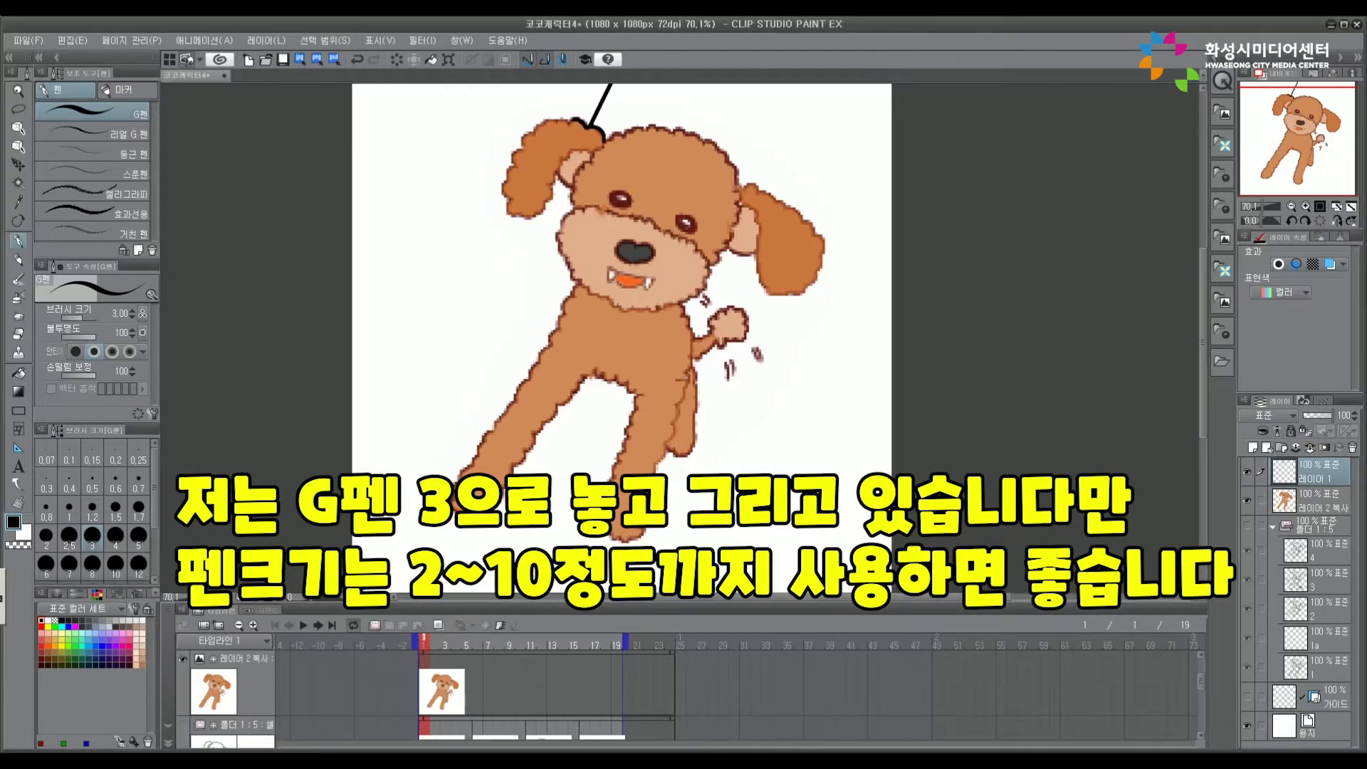
{"action": "key", "text": "ctrl+z"}
{"action": "mouse_move", "coordinate": [617, 133]}
{"action": "left_mouse_down"}
{"action": "mouse_move", "coordinate": [577, 181]}
{"action": "mouse_move", "coordinate": [572, 208]}
{"action": "mouse_move", "coordinate": [586, 213]}
{"action": "left_mouse_up"}
{"action": "mouse_move", "coordinate": [563, 236]}
{"action": "left_mouse_down"}
{"action": "mouse_move", "coordinate": [581, 290]}
{"action": "mouse_move", "coordinate": [602, 299]}
{"action": "mouse_move", "coordinate": [669, 306]}
{"action": "mouse_move", "coordinate": [698, 289]}
{"action": "mouse_move", "coordinate": [704, 255]}
{"action": "mouse_move", "coordinate": [688, 239]}
{"action": "mouse_move", "coordinate": [588, 207]}
{"action": "left_mouse_up"}
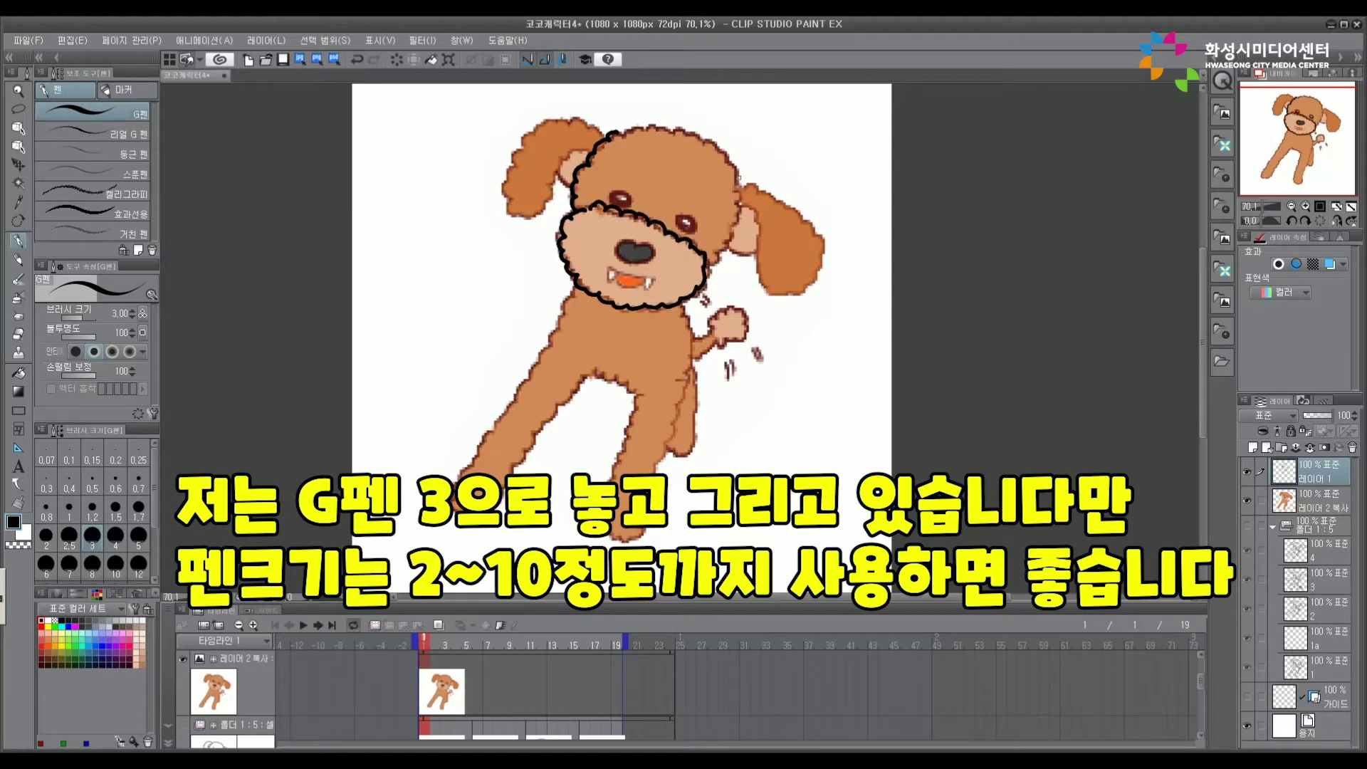
{"action": "mouse_move", "coordinate": [623, 130]}
{"action": "left_mouse_down"}
{"action": "mouse_move", "coordinate": [666, 127]}
{"action": "mouse_move", "coordinate": [725, 150]}
{"action": "mouse_move", "coordinate": [733, 235]}
{"action": "mouse_move", "coordinate": [705, 268]}
{"action": "left_mouse_up"}
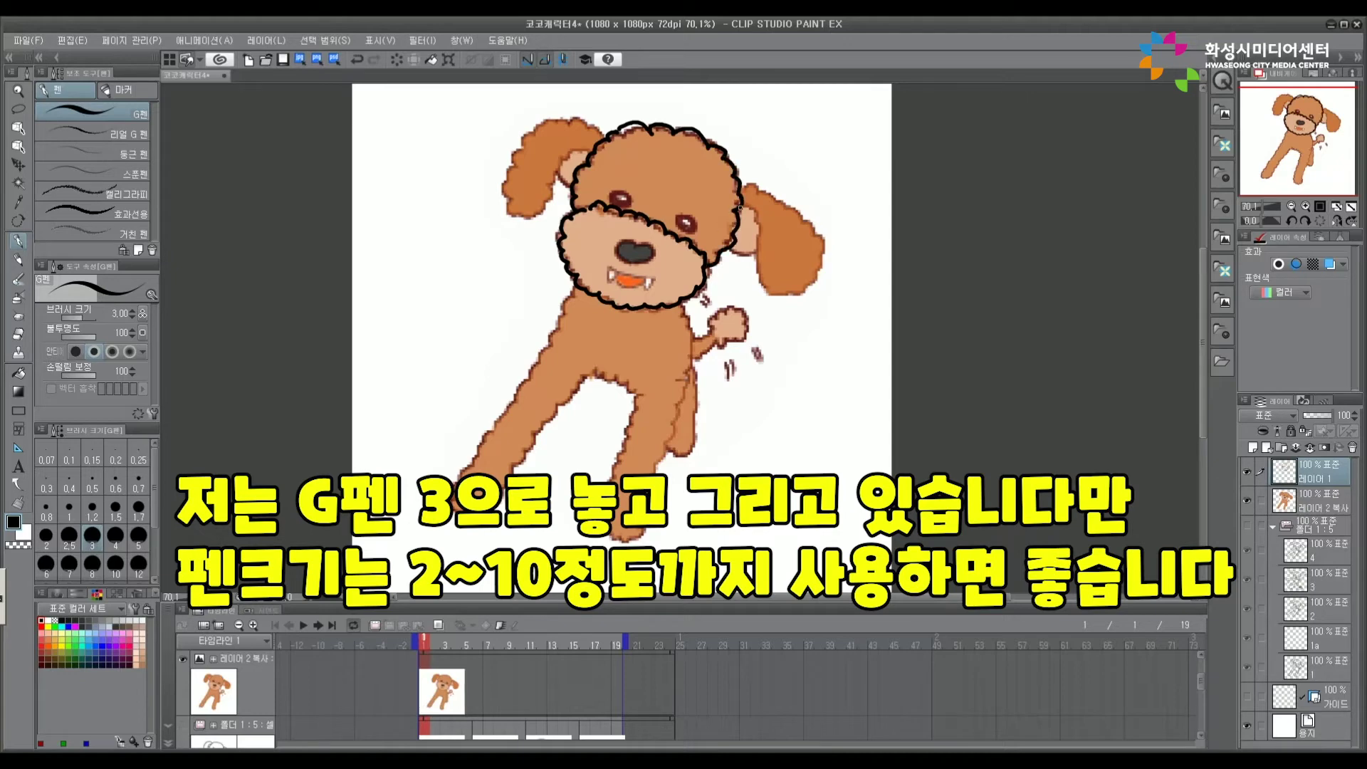
{"action": "mouse_move", "coordinate": [740, 207]}
{"action": "left_mouse_down"}
{"action": "mouse_move", "coordinate": [764, 244]}
{"action": "mouse_move", "coordinate": [760, 275]}
{"action": "mouse_move", "coordinate": [790, 294]}
{"action": "mouse_move", "coordinate": [810, 278]}
{"action": "mouse_move", "coordinate": [818, 240]}
{"action": "mouse_move", "coordinate": [737, 186]}
{"action": "left_mouse_up"}
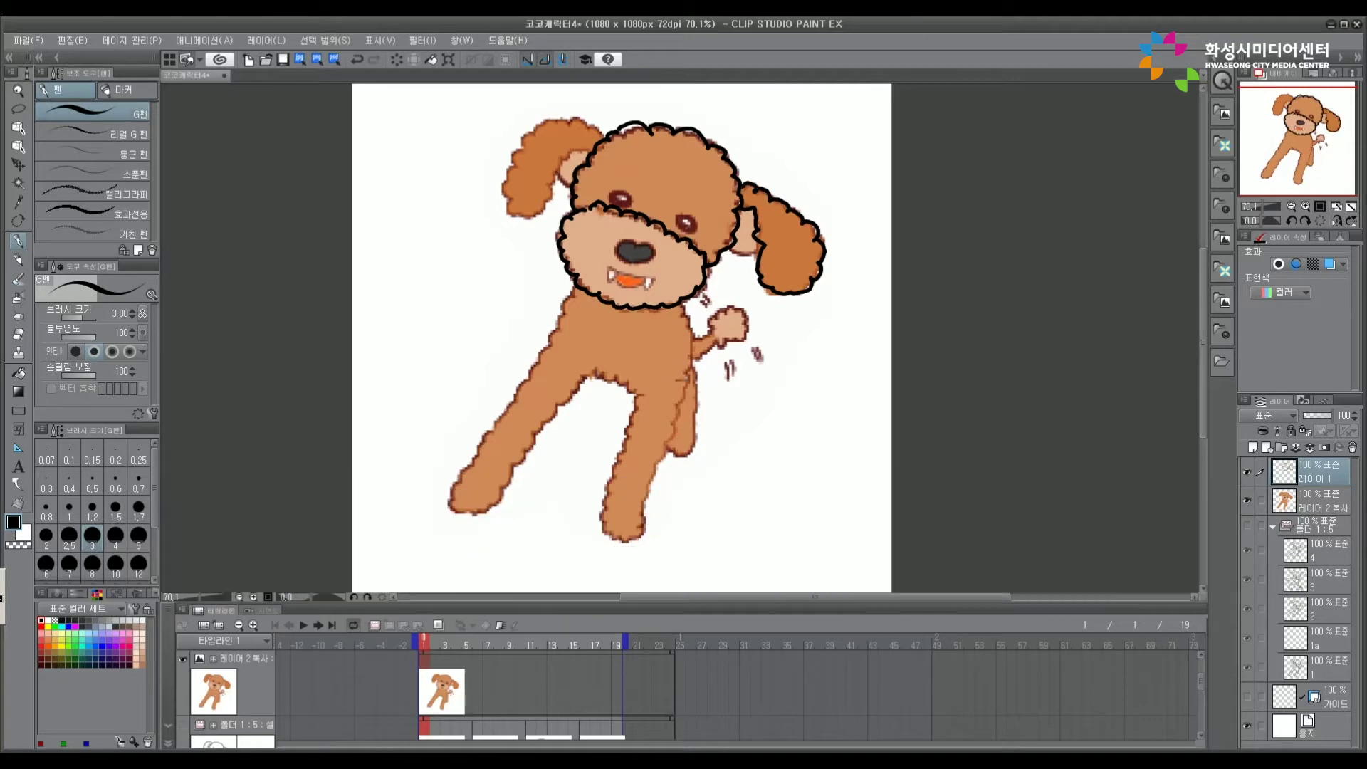
{"action": "mouse_move", "coordinate": [594, 148]}
{"action": "left_mouse_down"}
{"action": "mouse_move", "coordinate": [545, 208]}
{"action": "mouse_move", "coordinate": [512, 215]}
{"action": "mouse_move", "coordinate": [496, 187]}
{"action": "mouse_move", "coordinate": [508, 145]}
{"action": "mouse_move", "coordinate": [543, 120]}
{"action": "mouse_move", "coordinate": [606, 139]}
{"action": "left_mouse_up"}
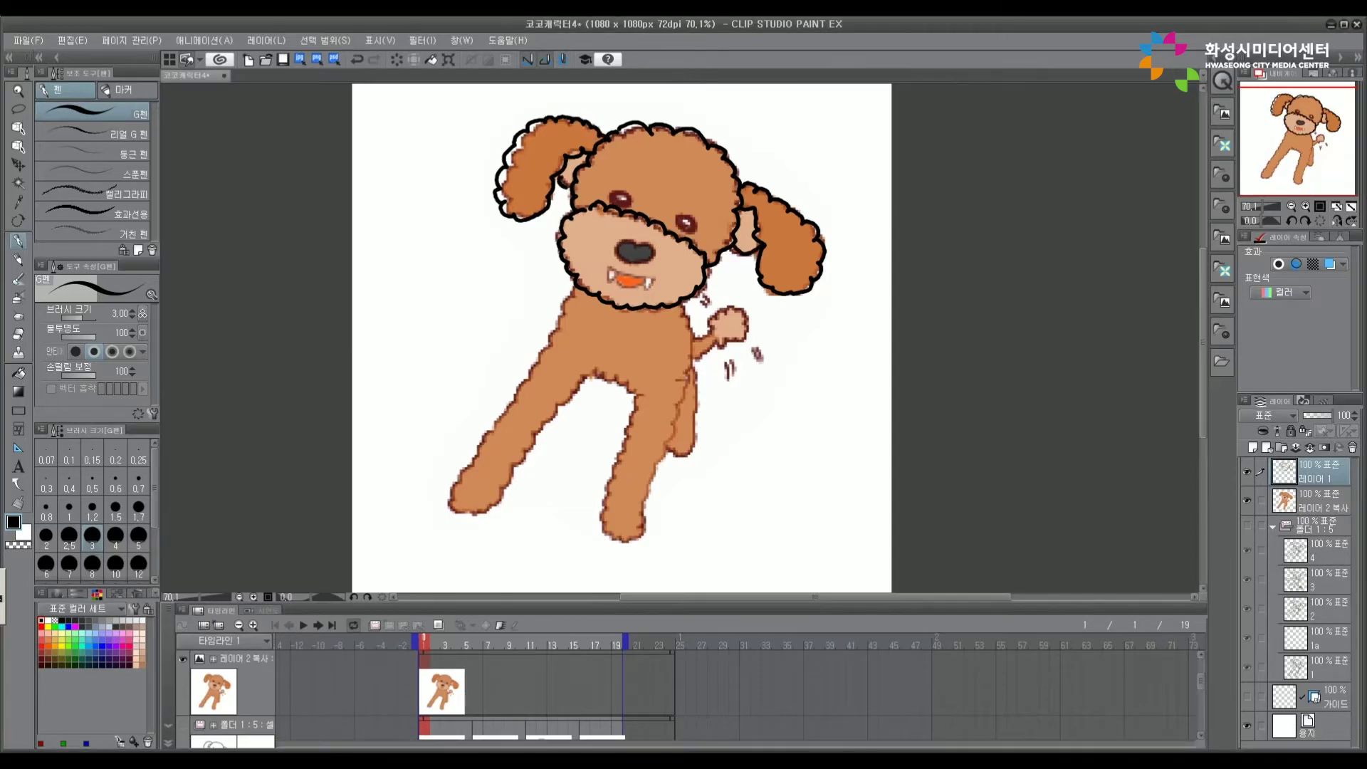
Outline the puppy's body, legs, round paw and motion marks, and draw squinting eyes, a nose and a smiling mouth
{"action": "left_click_drag", "start_coordinate": [577, 290], "coordinate": [496, 420]}
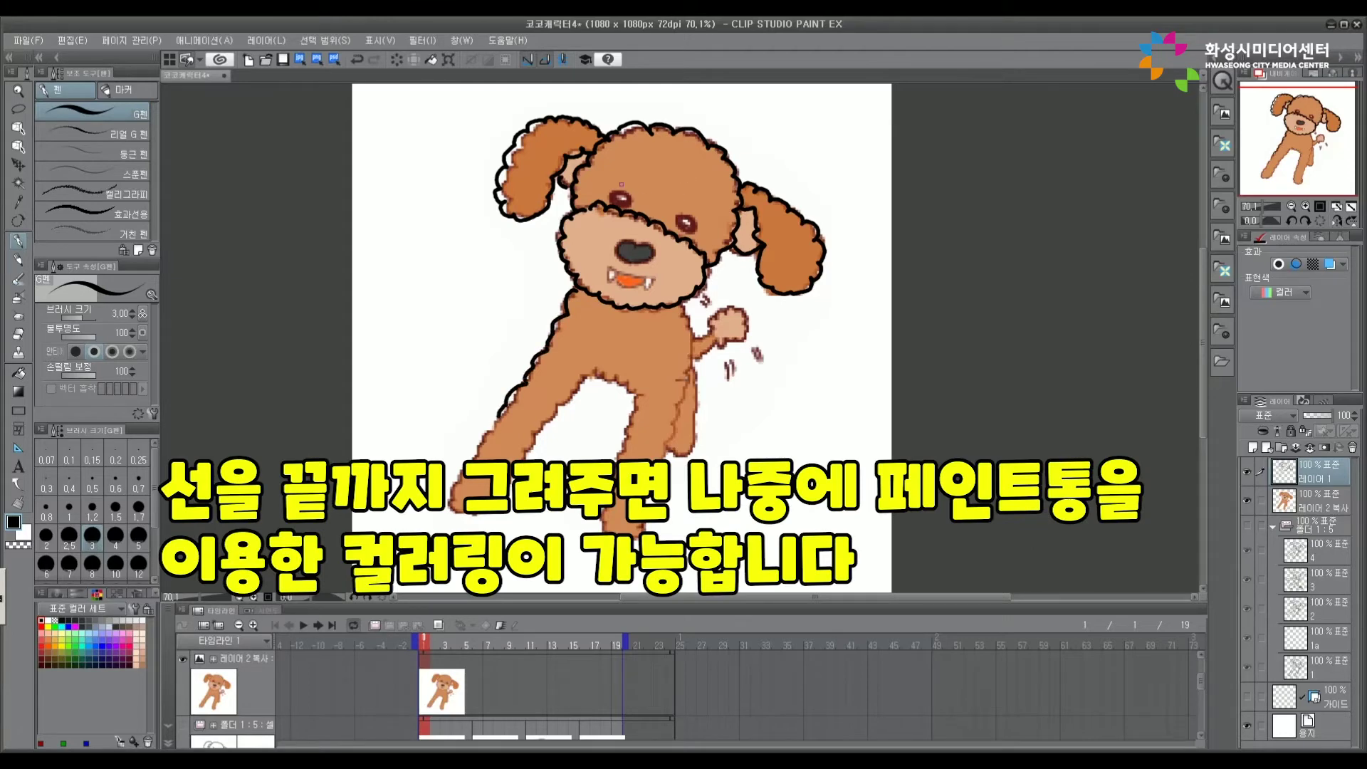
{"action": "mouse_move", "coordinate": [631, 183]}
{"action": "left_mouse_down"}
{"action": "mouse_move", "coordinate": [610, 192]}
{"action": "mouse_move", "coordinate": [698, 226]}
{"action": "left_mouse_up"}
{"action": "mouse_move", "coordinate": [596, 251]}
{"action": "left_mouse_down"}
{"action": "mouse_move", "coordinate": [665, 274]}
{"action": "mouse_move", "coordinate": [618, 260]}
{"action": "mouse_move", "coordinate": [644, 279]}
{"action": "left_mouse_up"}
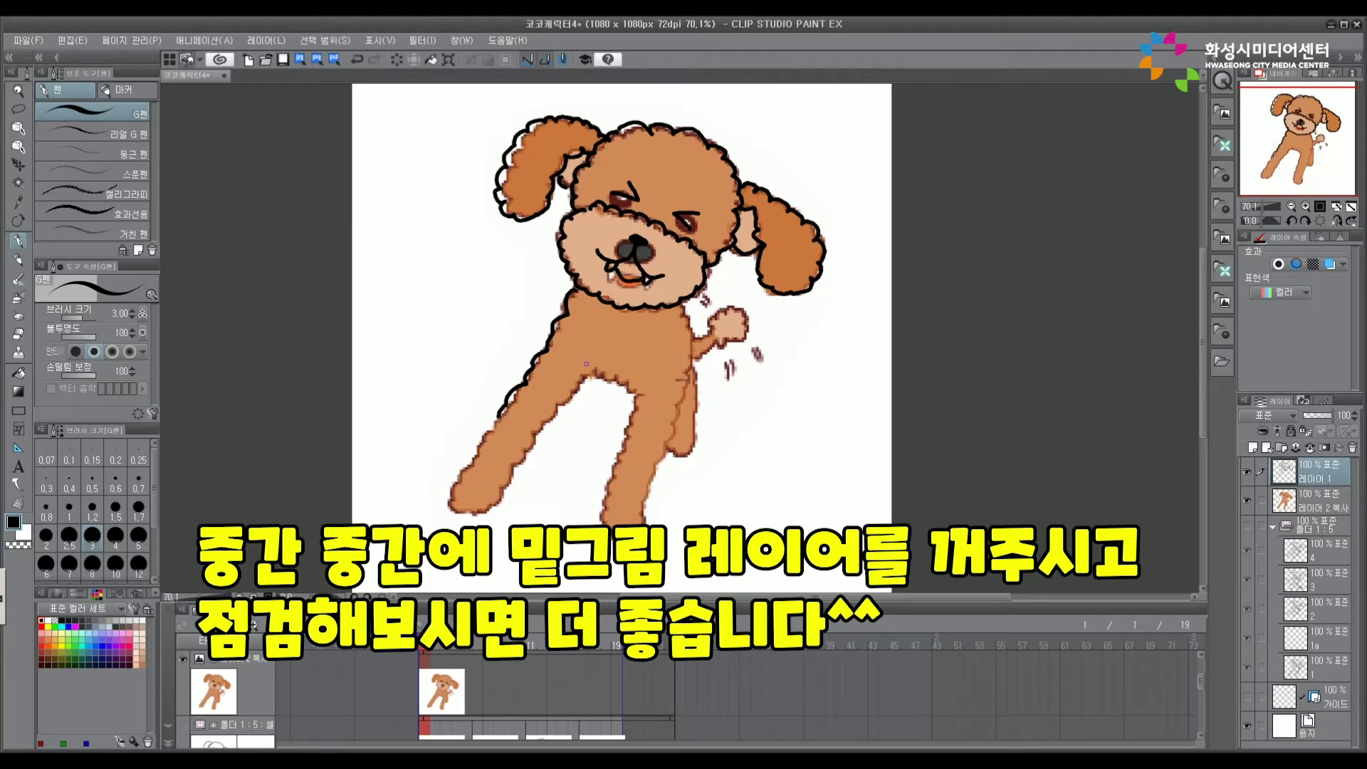
{"action": "mouse_move", "coordinate": [586, 365]}
{"action": "left_mouse_down"}
{"action": "mouse_move", "coordinate": [509, 490]}
{"action": "mouse_move", "coordinate": [456, 505]}
{"action": "mouse_move", "coordinate": [511, 397]}
{"action": "mouse_move", "coordinate": [593, 374]}
{"action": "mouse_move", "coordinate": [583, 370]}
{"action": "mouse_move", "coordinate": [632, 394]}
{"action": "mouse_move", "coordinate": [625, 434]}
{"action": "mouse_move", "coordinate": [663, 451]}
{"action": "mouse_move", "coordinate": [686, 301]}
{"action": "left_mouse_up"}
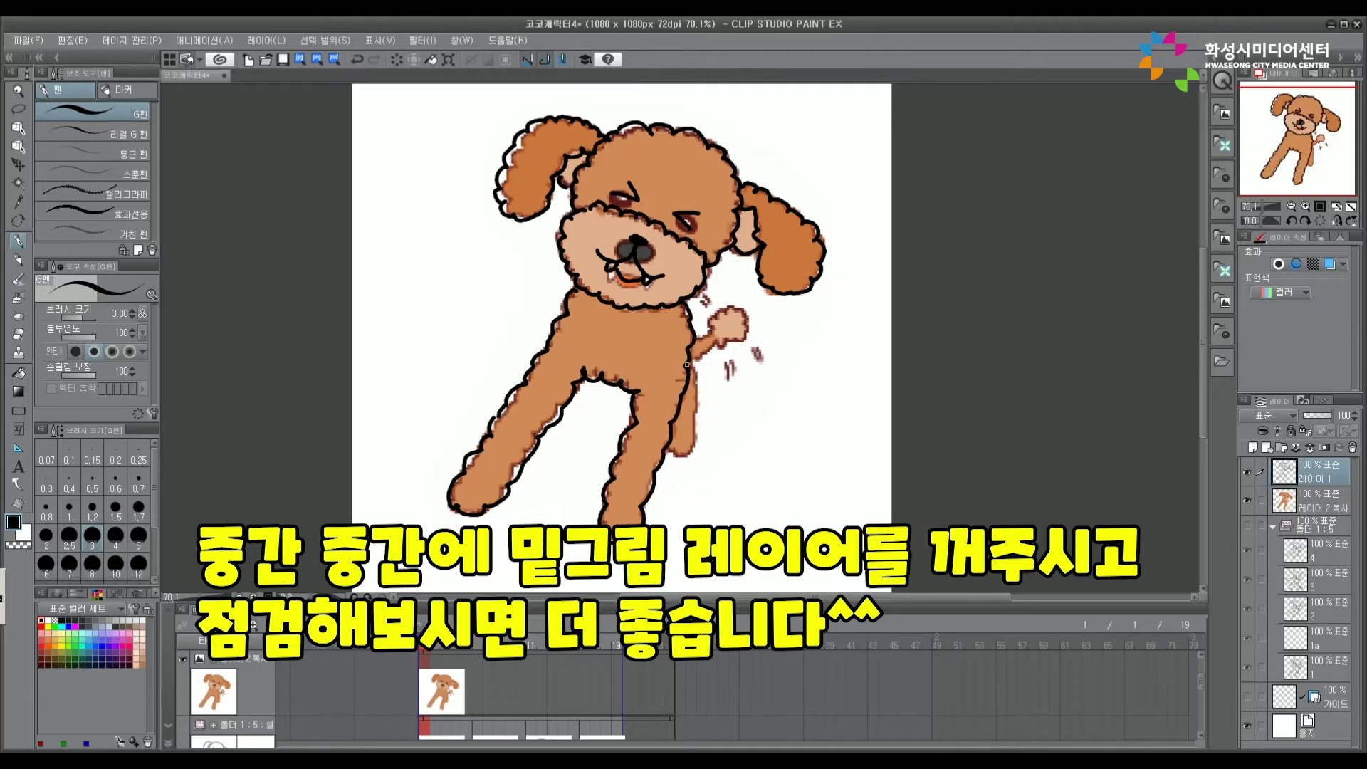
{"action": "mouse_move", "coordinate": [687, 365]}
{"action": "left_mouse_down"}
{"action": "mouse_move", "coordinate": [691, 450]}
{"action": "mouse_move", "coordinate": [666, 450]}
{"action": "left_mouse_up"}
{"action": "mouse_move", "coordinate": [696, 342]}
{"action": "left_mouse_down"}
{"action": "mouse_move", "coordinate": [714, 312]}
{"action": "mouse_move", "coordinate": [736, 308]}
{"action": "mouse_move", "coordinate": [742, 324]}
{"action": "mouse_move", "coordinate": [714, 339]}
{"action": "mouse_move", "coordinate": [750, 309]}
{"action": "mouse_move", "coordinate": [757, 361]}
{"action": "mouse_move", "coordinate": [729, 377]}
{"action": "left_mouse_up"}
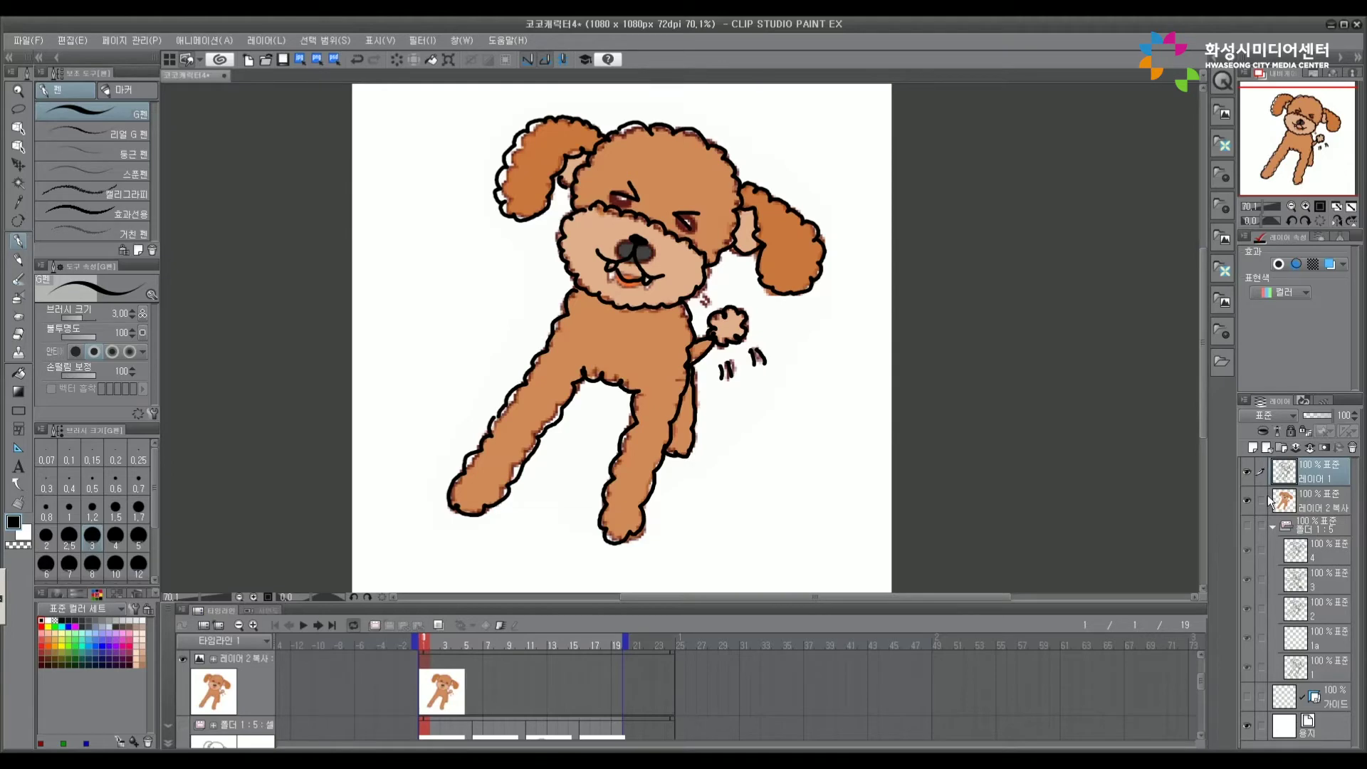
Hide the coloured reference layer 레이어 2 복사 and the line-art layer 레이어 1, and select cel 4 in the animation folder
{"action": "left_click", "coordinate": [1245, 500]}
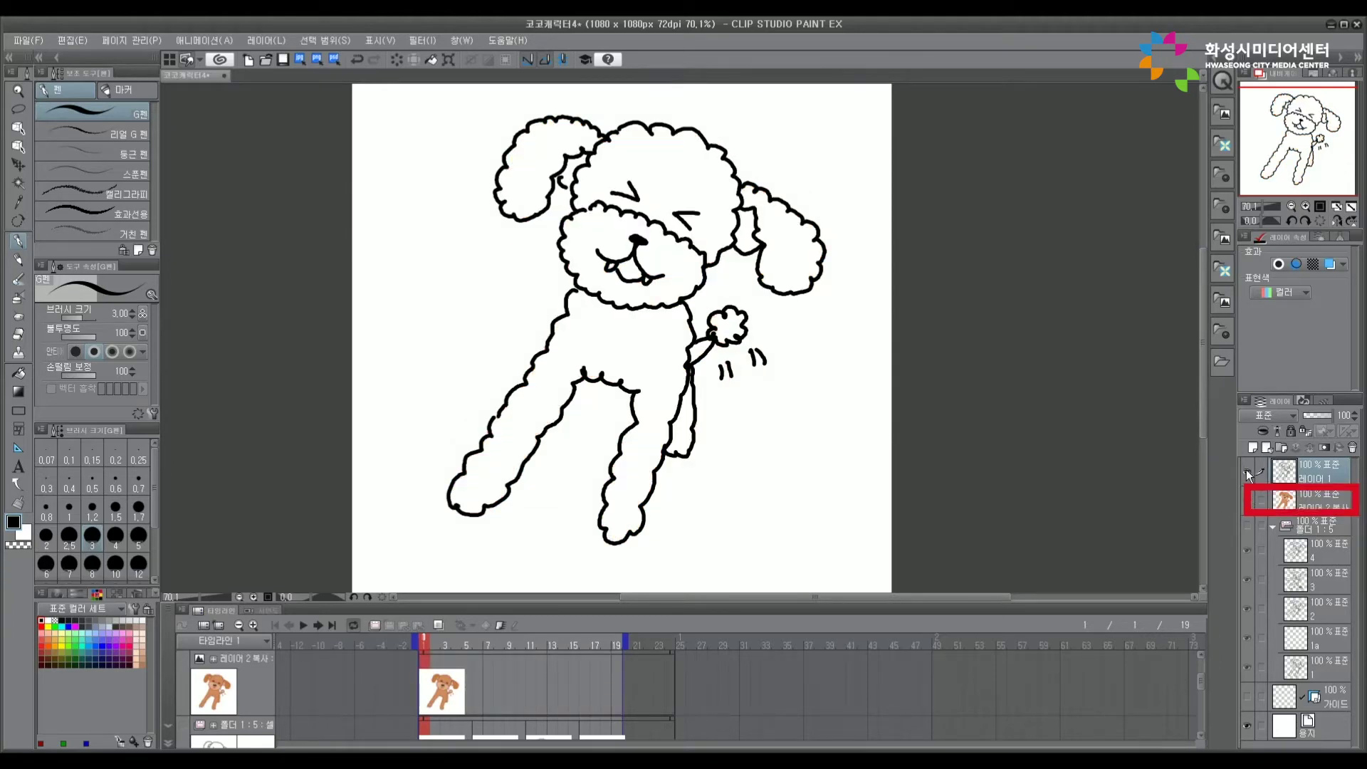
{"action": "left_click", "coordinate": [1247, 471]}
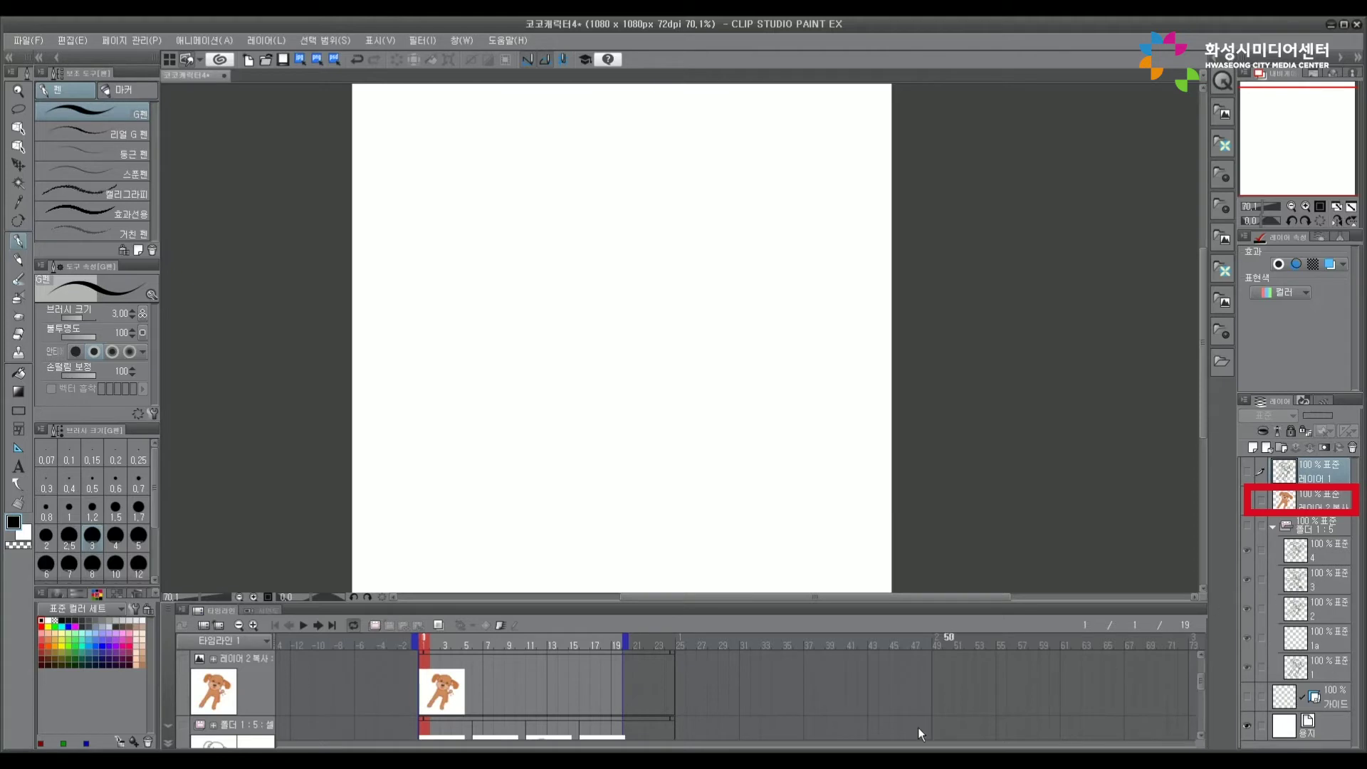
{"action": "left_click", "coordinate": [1310, 548]}
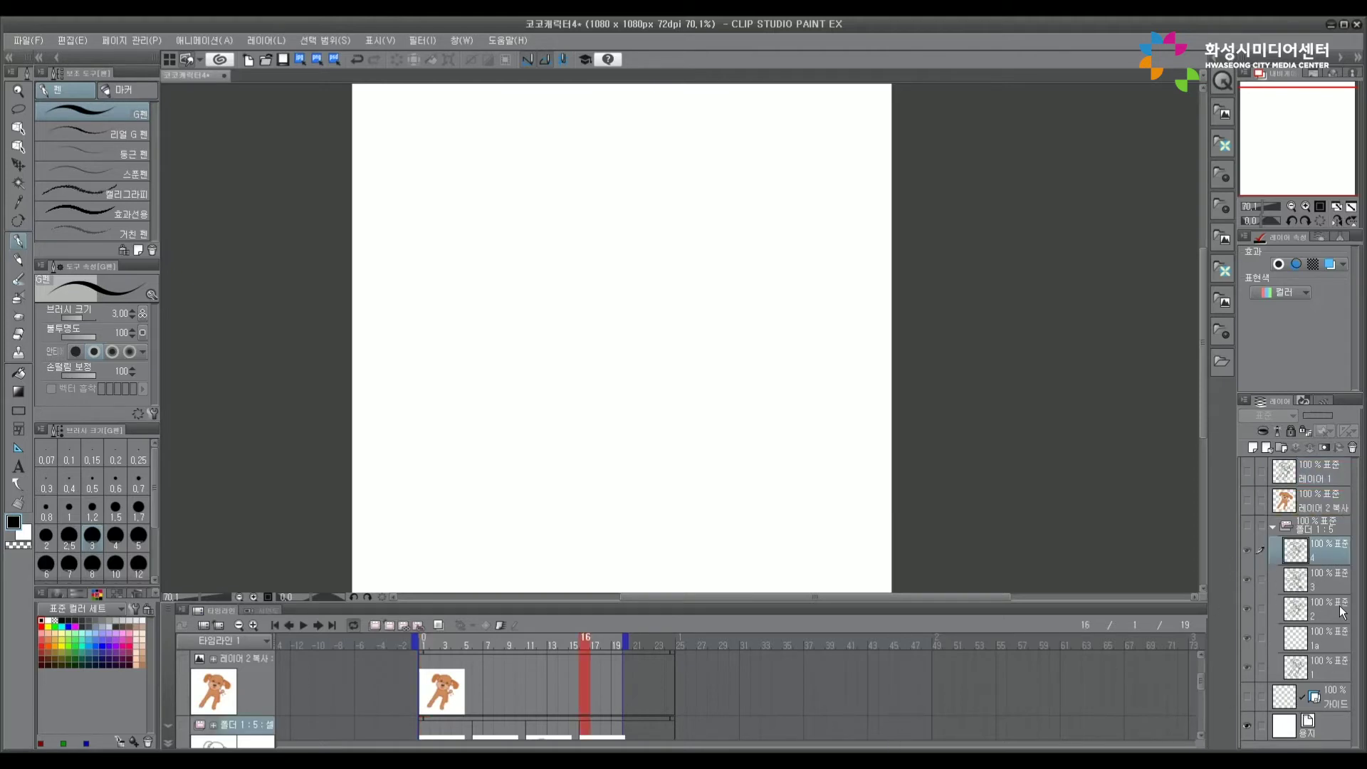
Select cel 1 and briefly show the line-art layer 레이어 1 to compare it, then hide it again
{"action": "left_click", "coordinate": [1323, 677]}
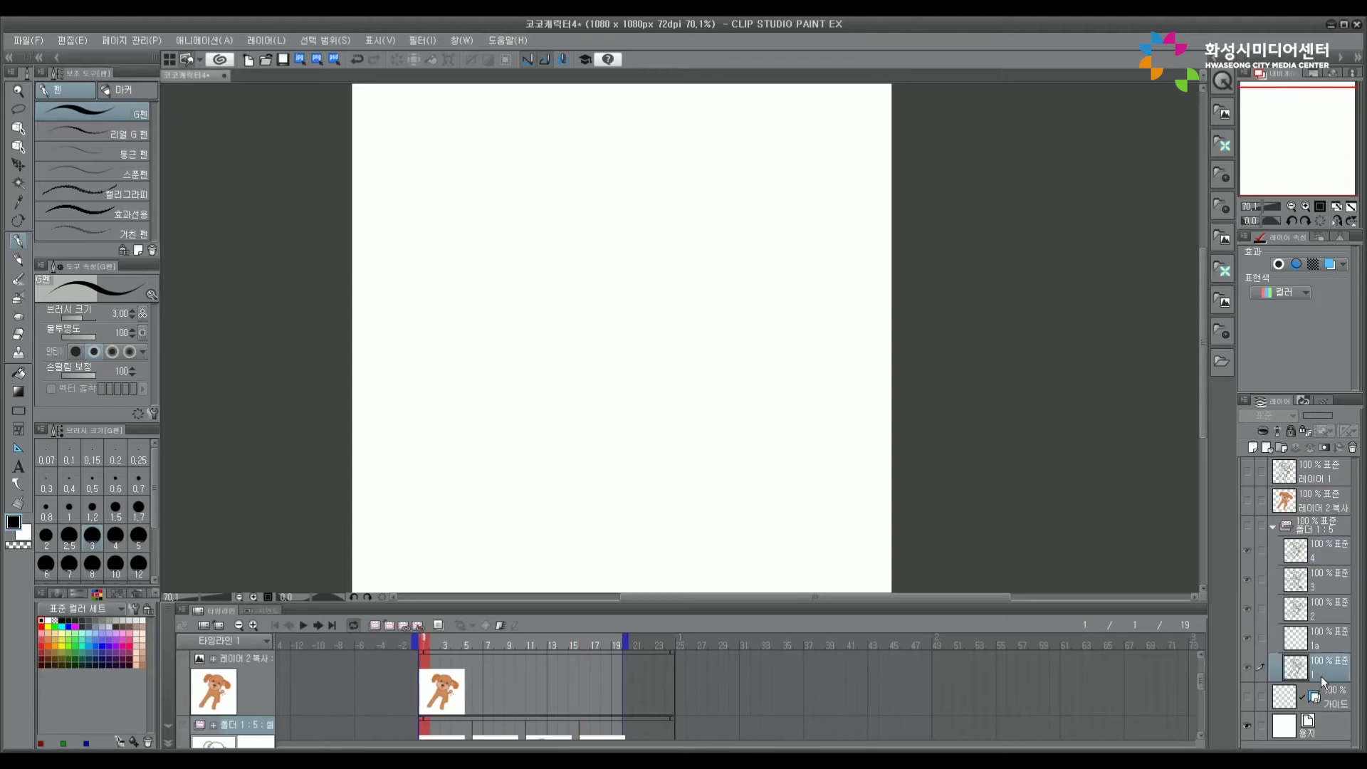
{"action": "left_click", "coordinate": [442, 702]}
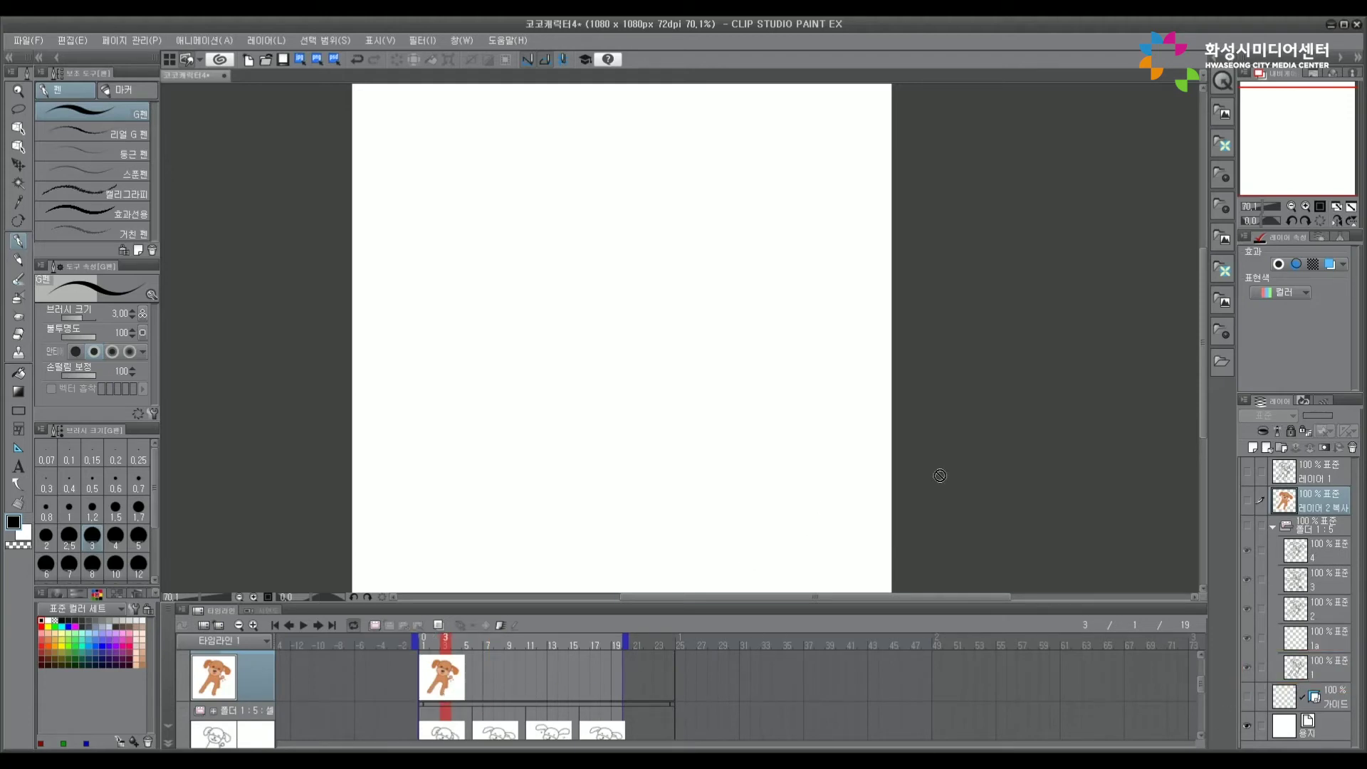
{"action": "left_click", "coordinate": [1260, 473]}
{"action": "left_click", "coordinate": [1246, 474]}
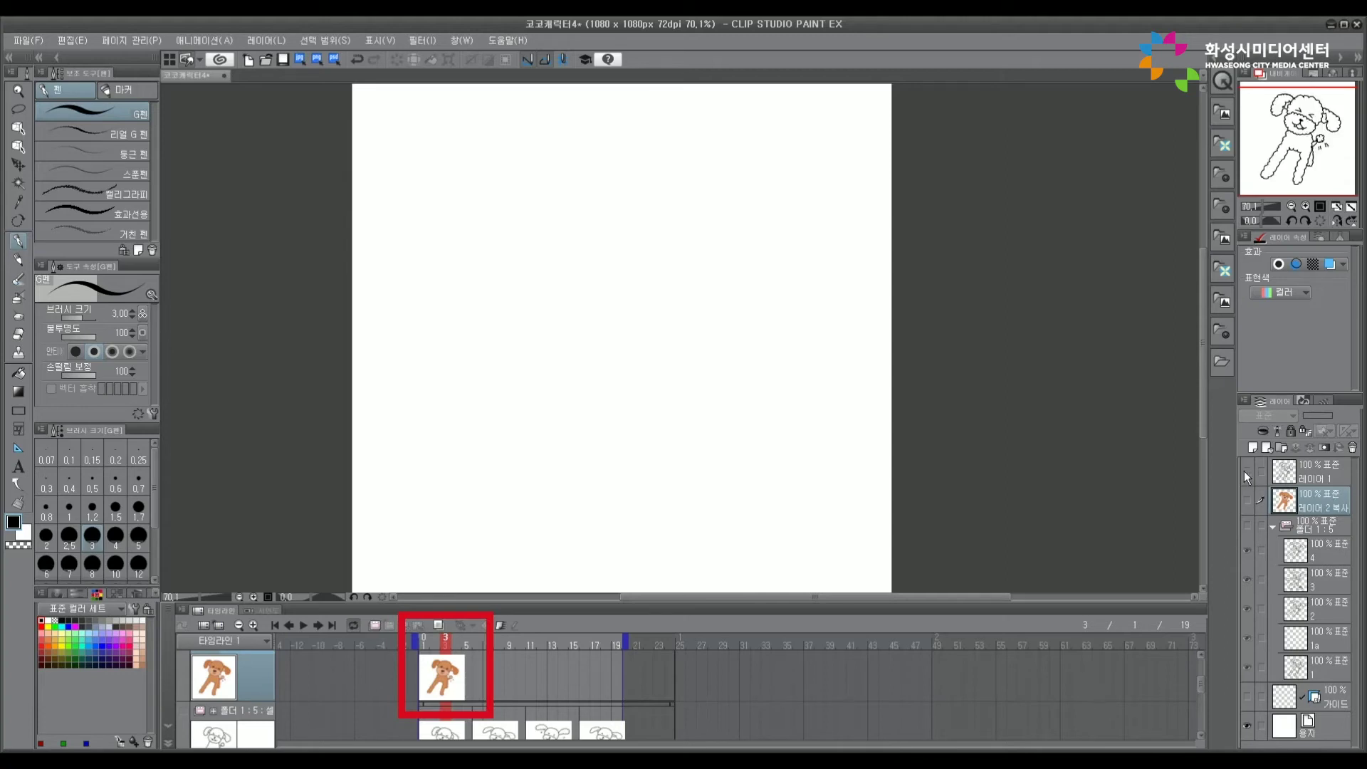
{"action": "left_click", "coordinate": [1245, 473]}
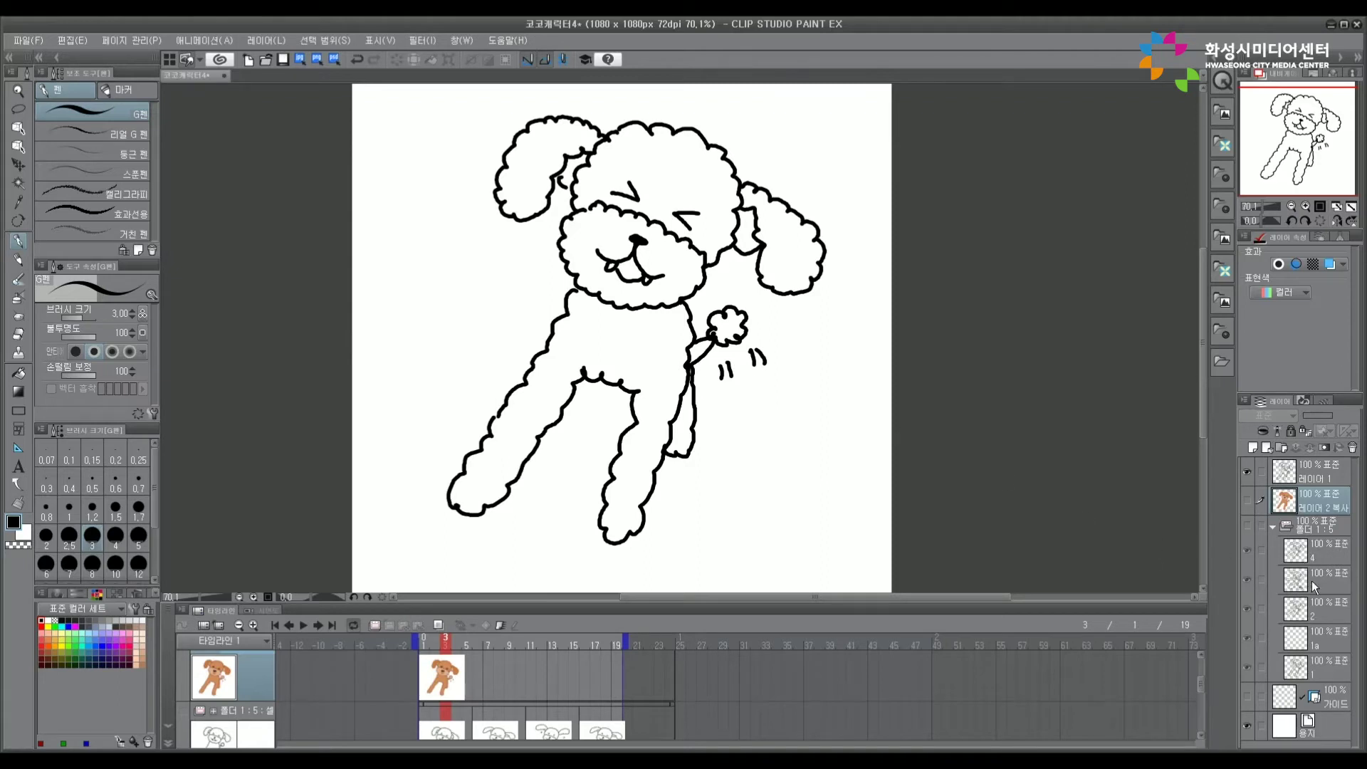
{"action": "left_click", "coordinate": [1322, 671]}
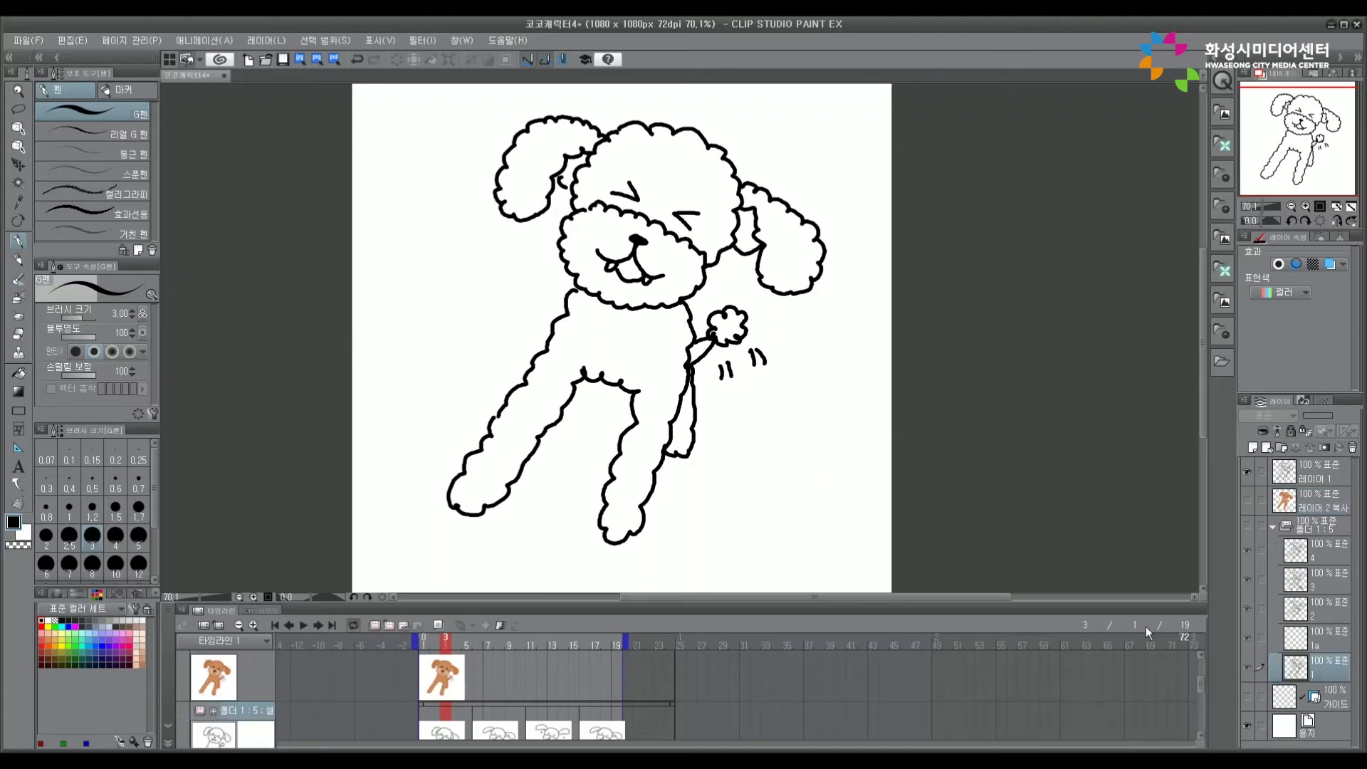
{"action": "left_click", "coordinate": [1247, 473]}
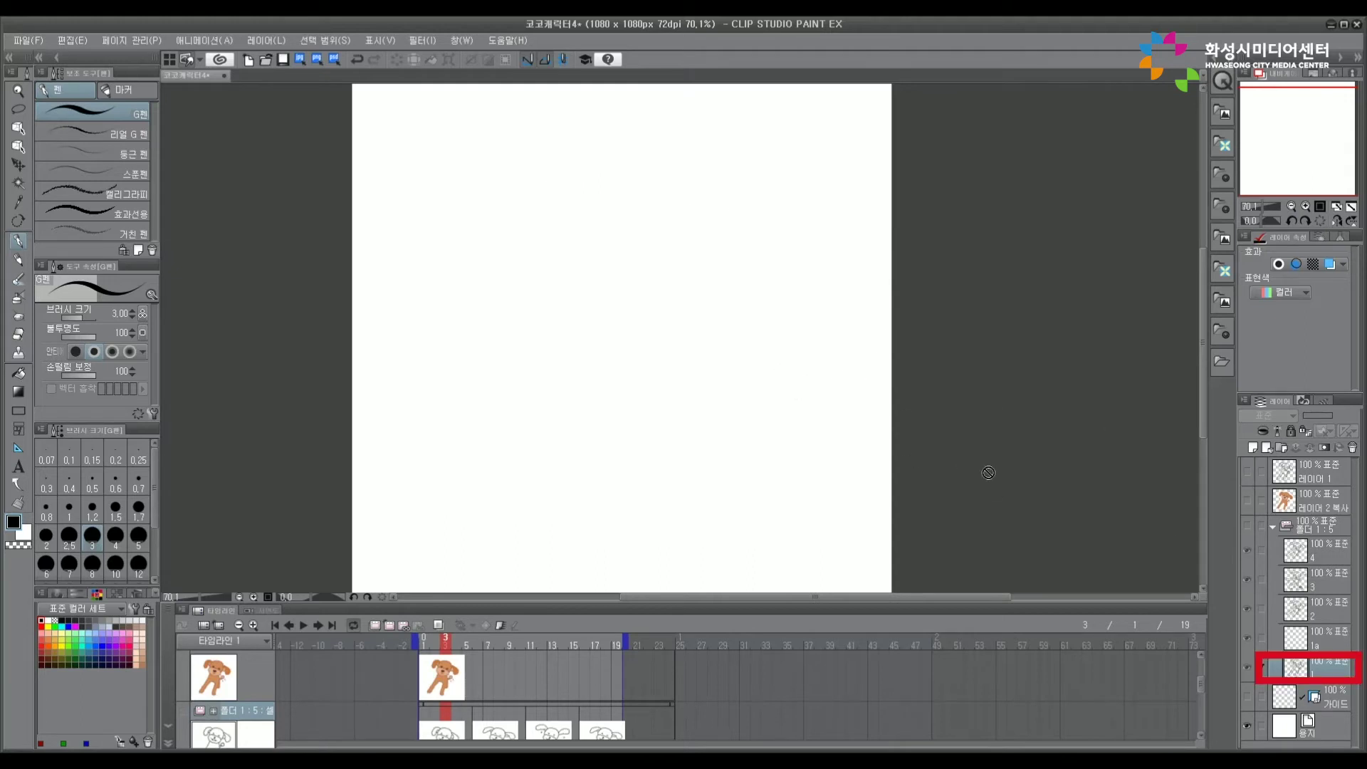
Delete the hidden line-art layer 레이어 1 above the puppy's animation folder
{"action": "scroll", "coordinate": [993, 467], "scroll_direction": "down", "scroll_amount": 1}
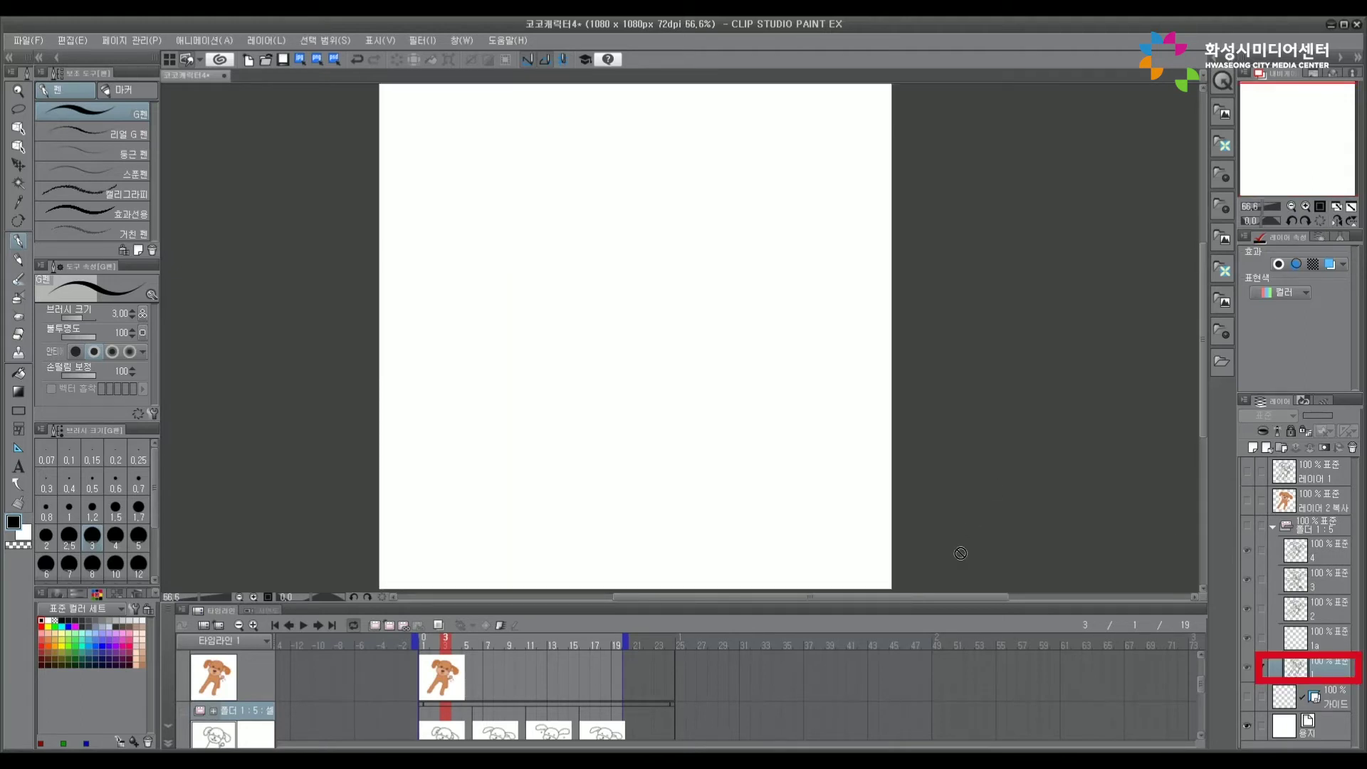
{"action": "left_click", "coordinate": [1311, 477]}
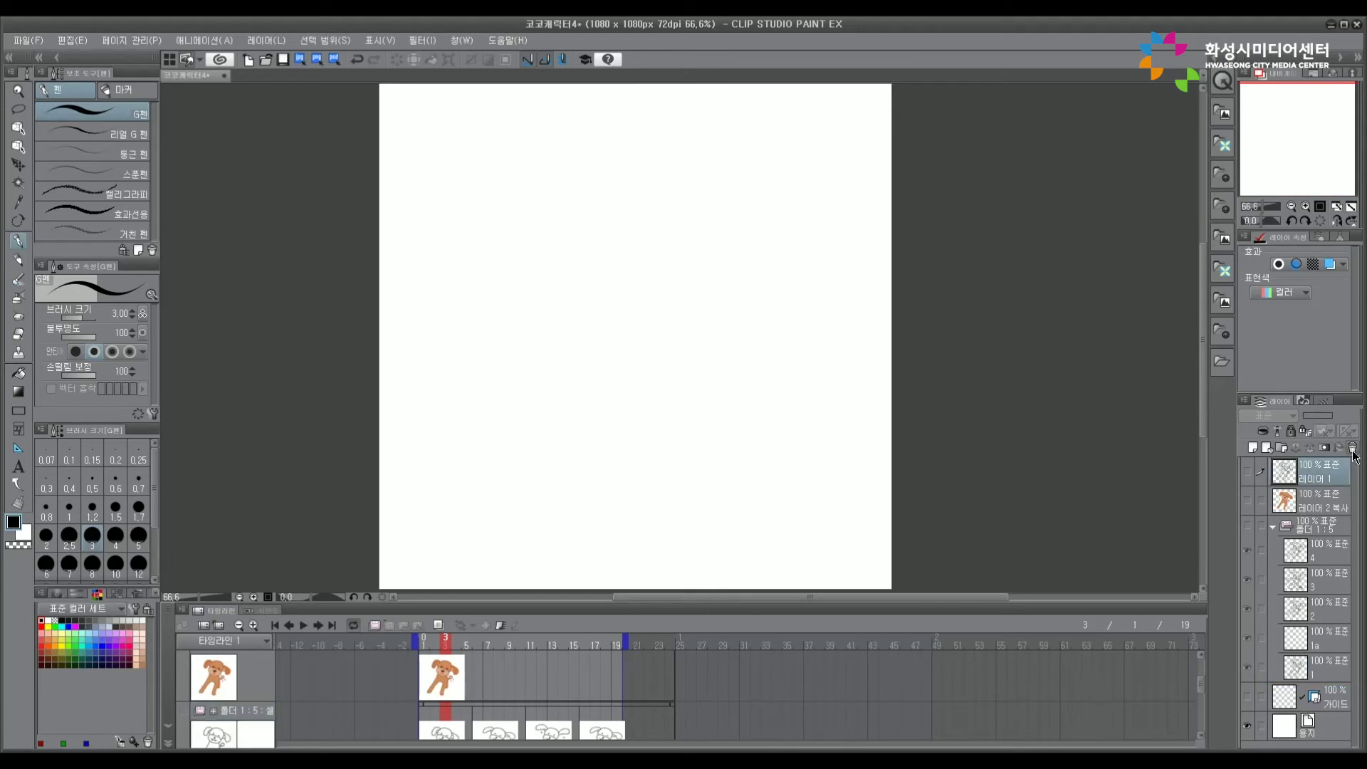
{"action": "left_click", "coordinate": [1352, 449]}
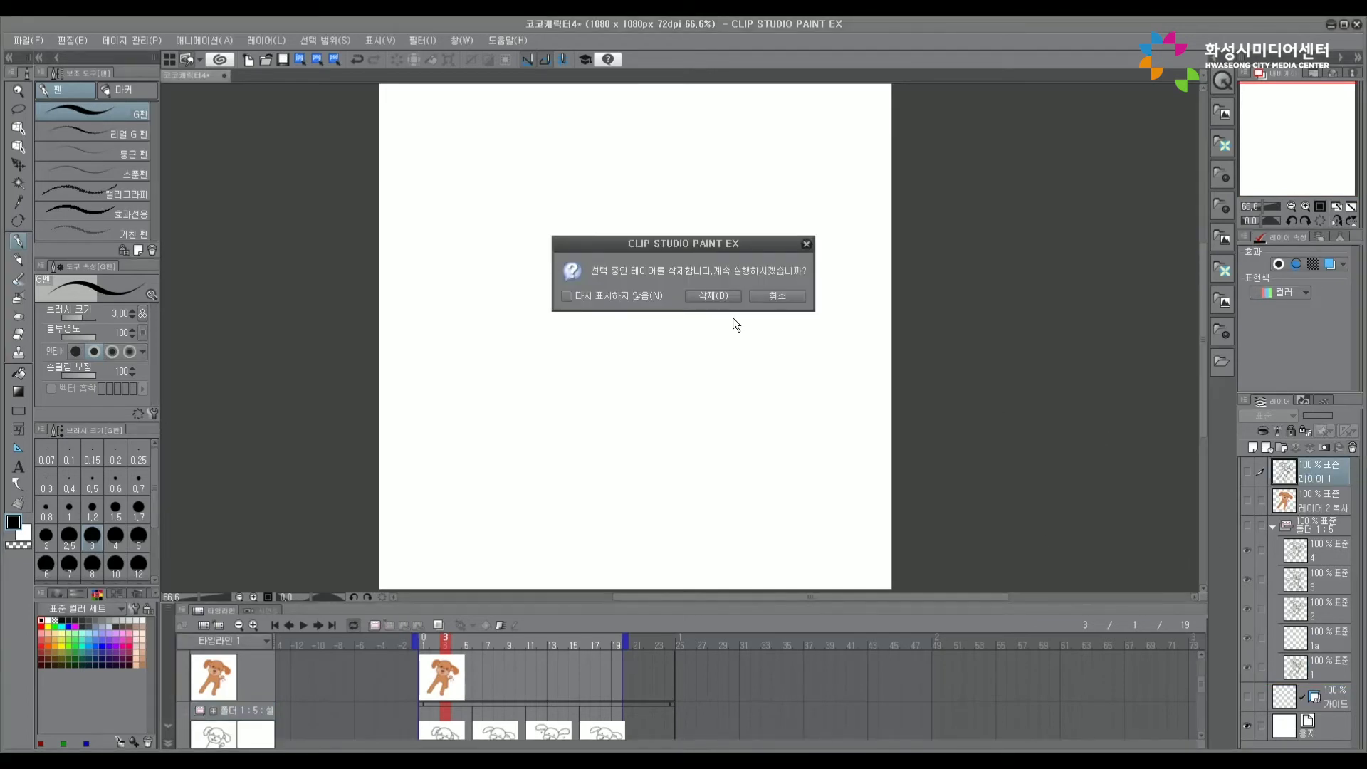
{"action": "left_click", "coordinate": [719, 298]}
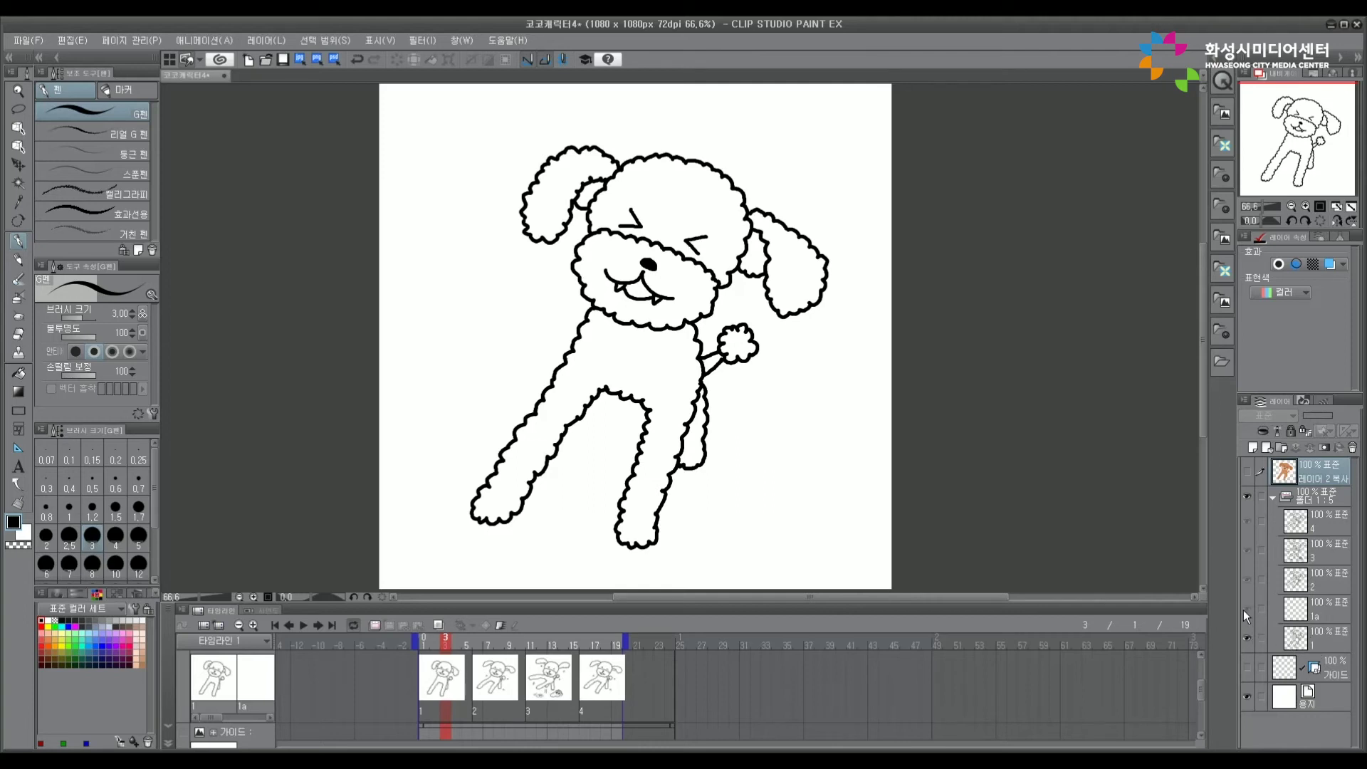
Hide cel 1 and delete the blank cel 1a from the animation folder
{"action": "left_click", "coordinate": [1246, 637]}
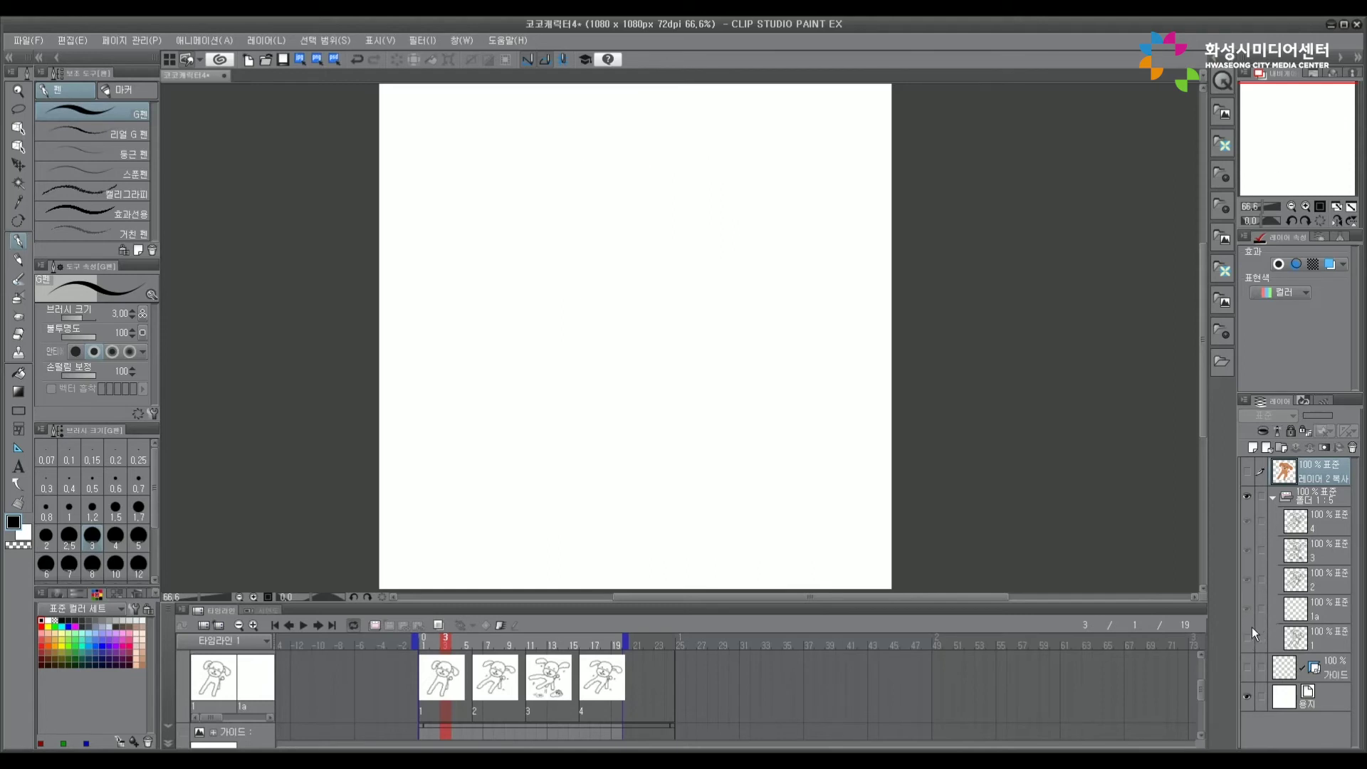
{"action": "left_click", "coordinate": [1316, 614]}
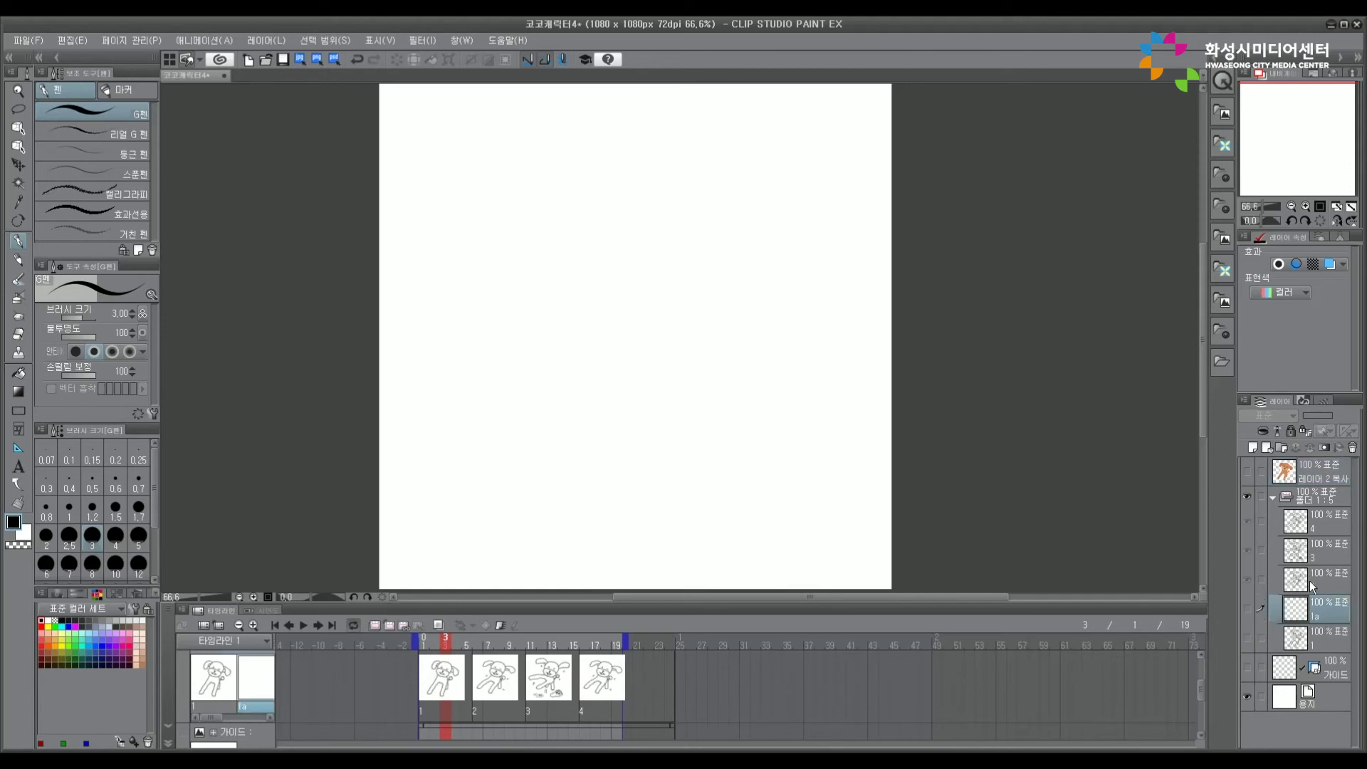
{"action": "left_click", "coordinate": [1310, 580]}
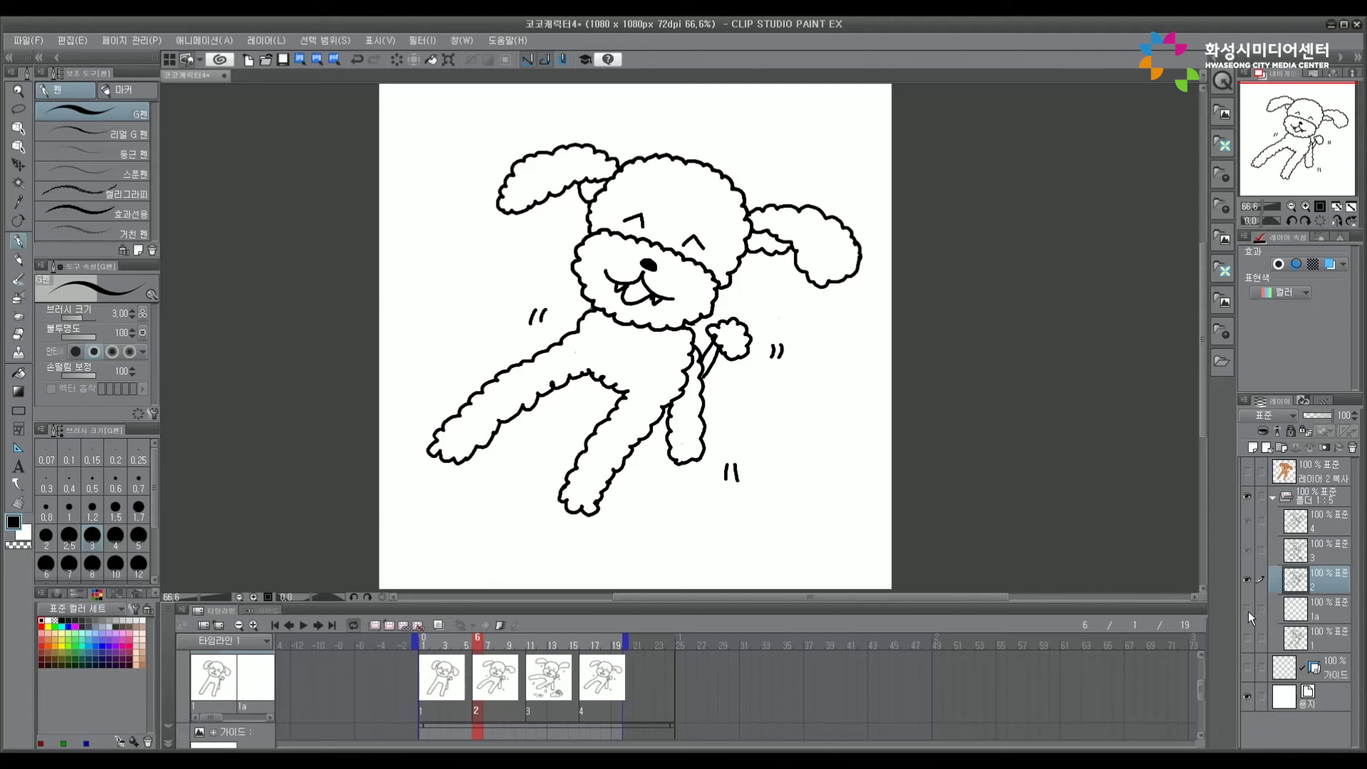
{"action": "left_click", "coordinate": [1339, 617]}
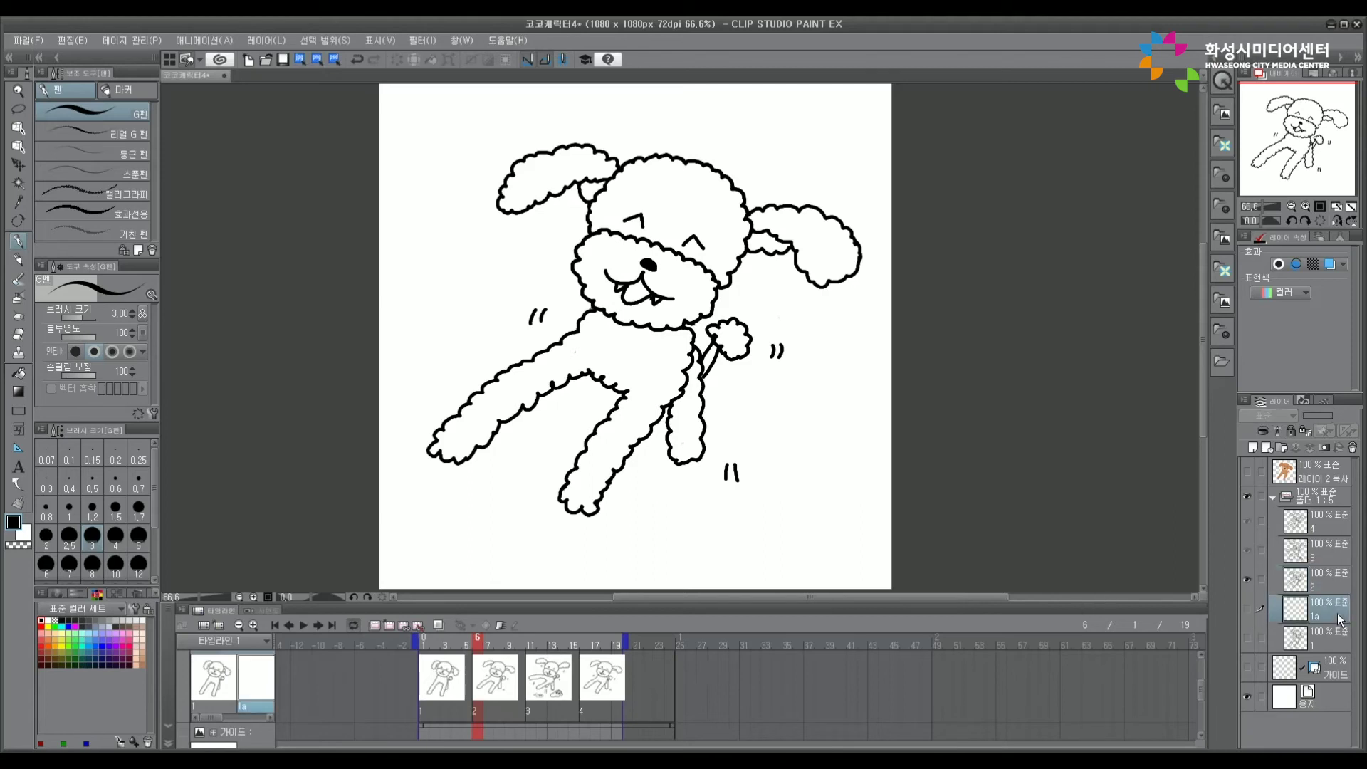
{"action": "left_click", "coordinate": [1353, 444]}
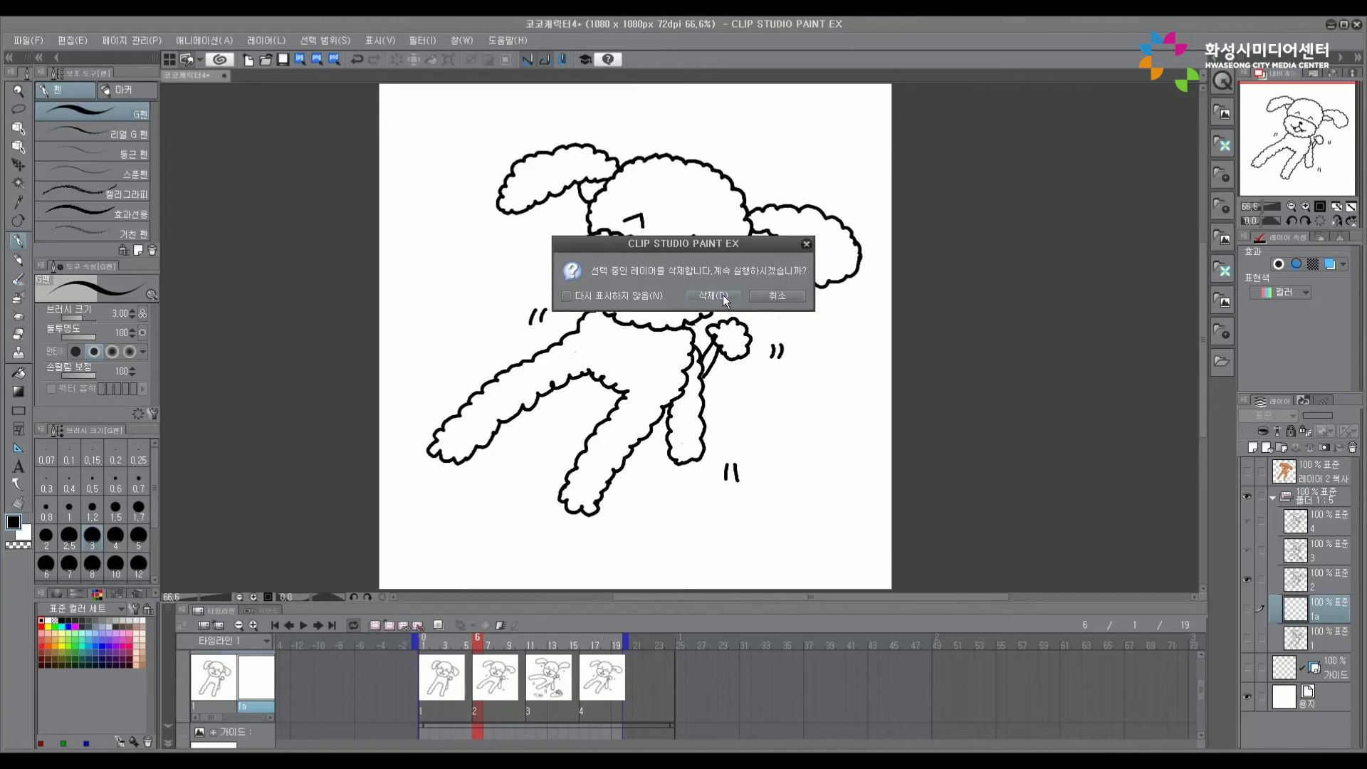
{"action": "left_click", "coordinate": [722, 296]}
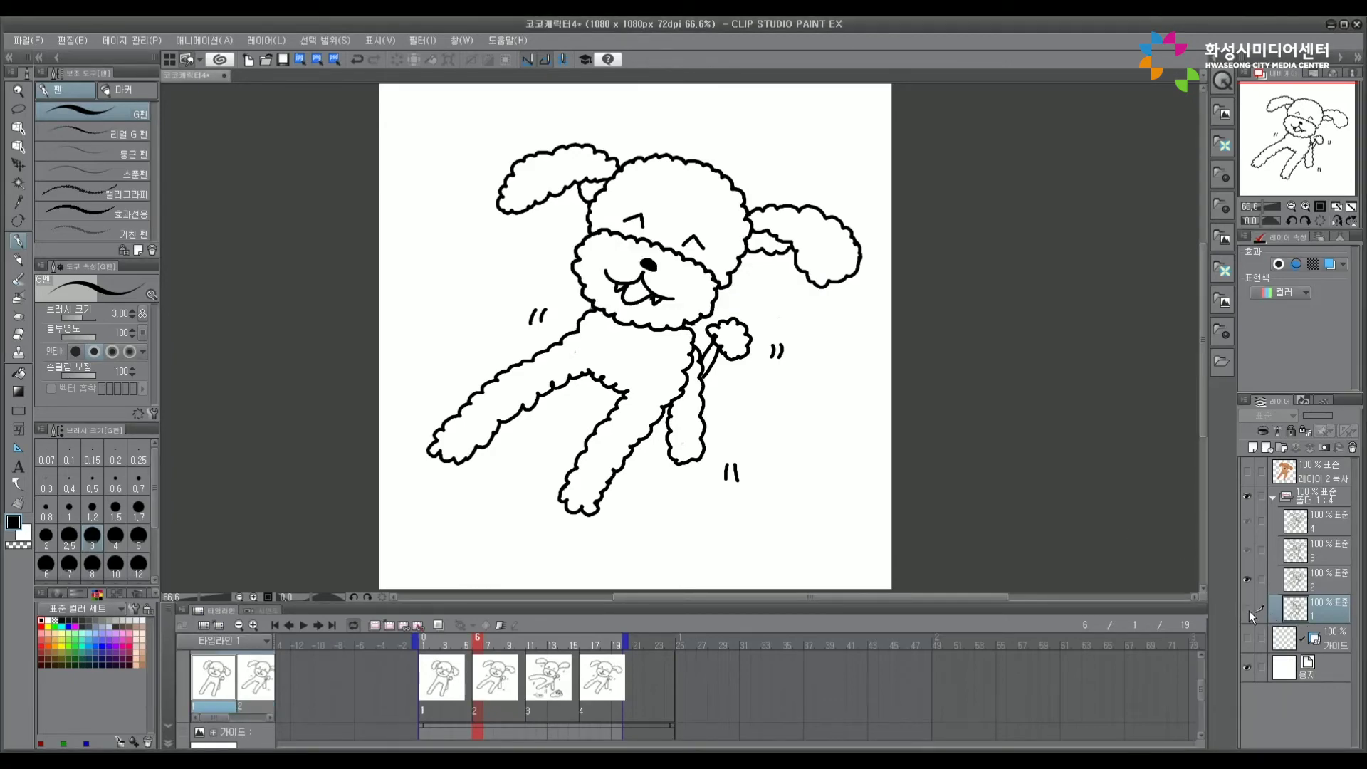
Check the neighbouring frames of cel 2 with onion skin, and switch the visibility of cel 2 off and on
{"action": "left_click", "coordinate": [439, 628]}
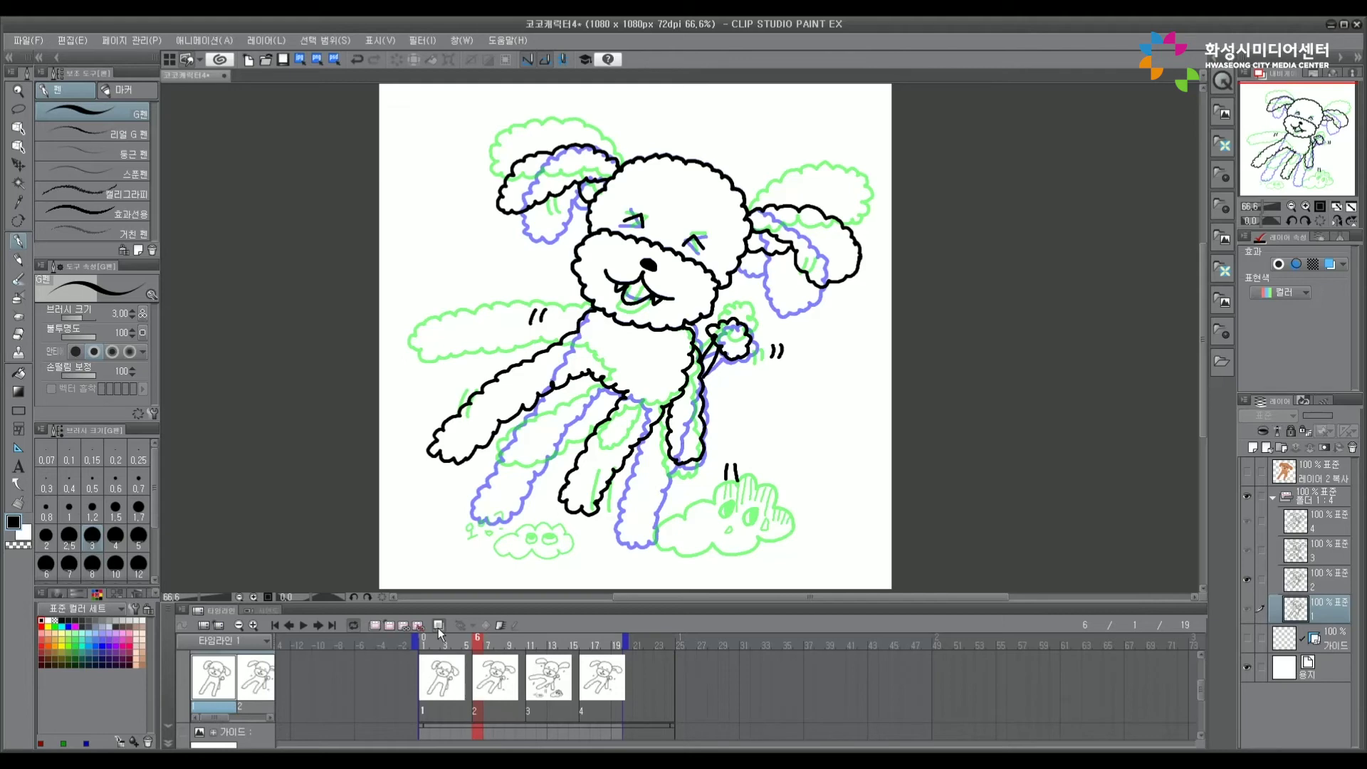
{"action": "left_click", "coordinate": [437, 627]}
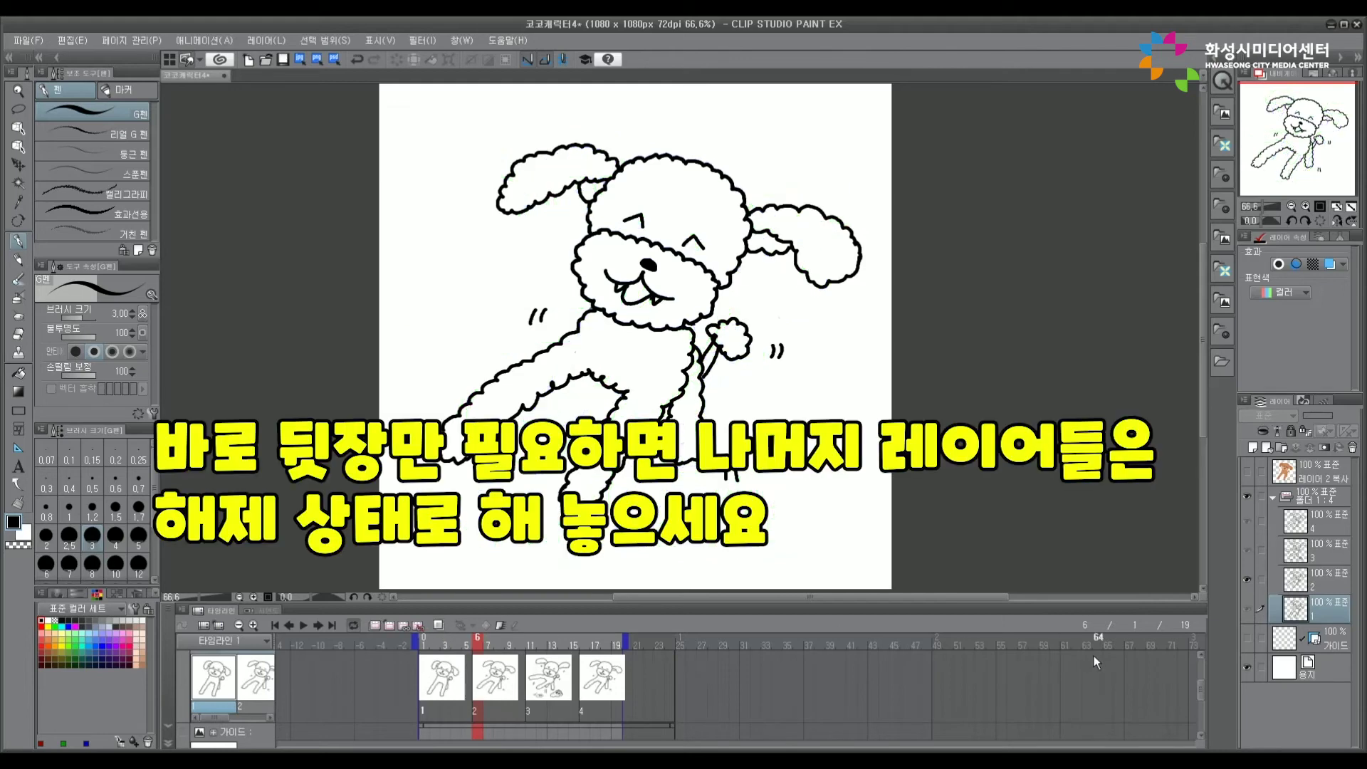
{"action": "left_click", "coordinate": [1248, 581]}
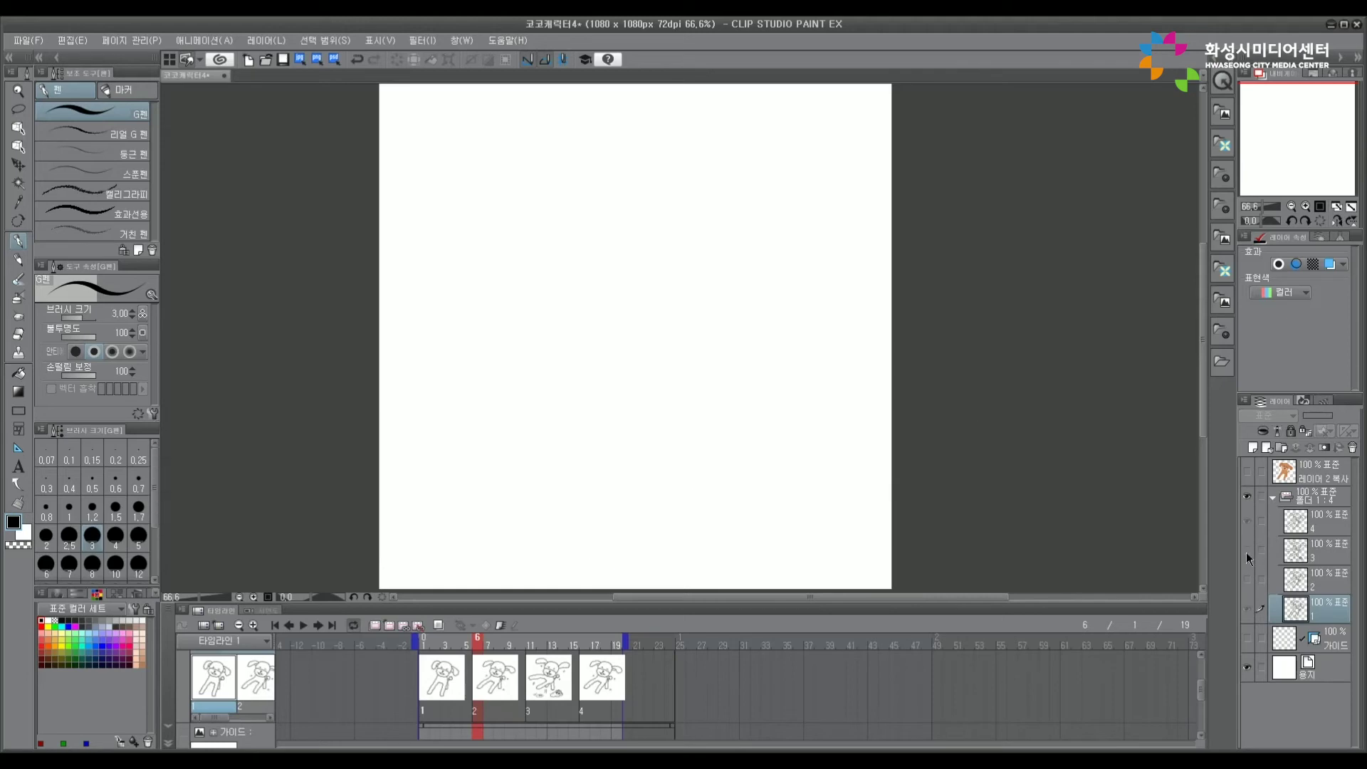
{"action": "left_click", "coordinate": [1247, 580]}
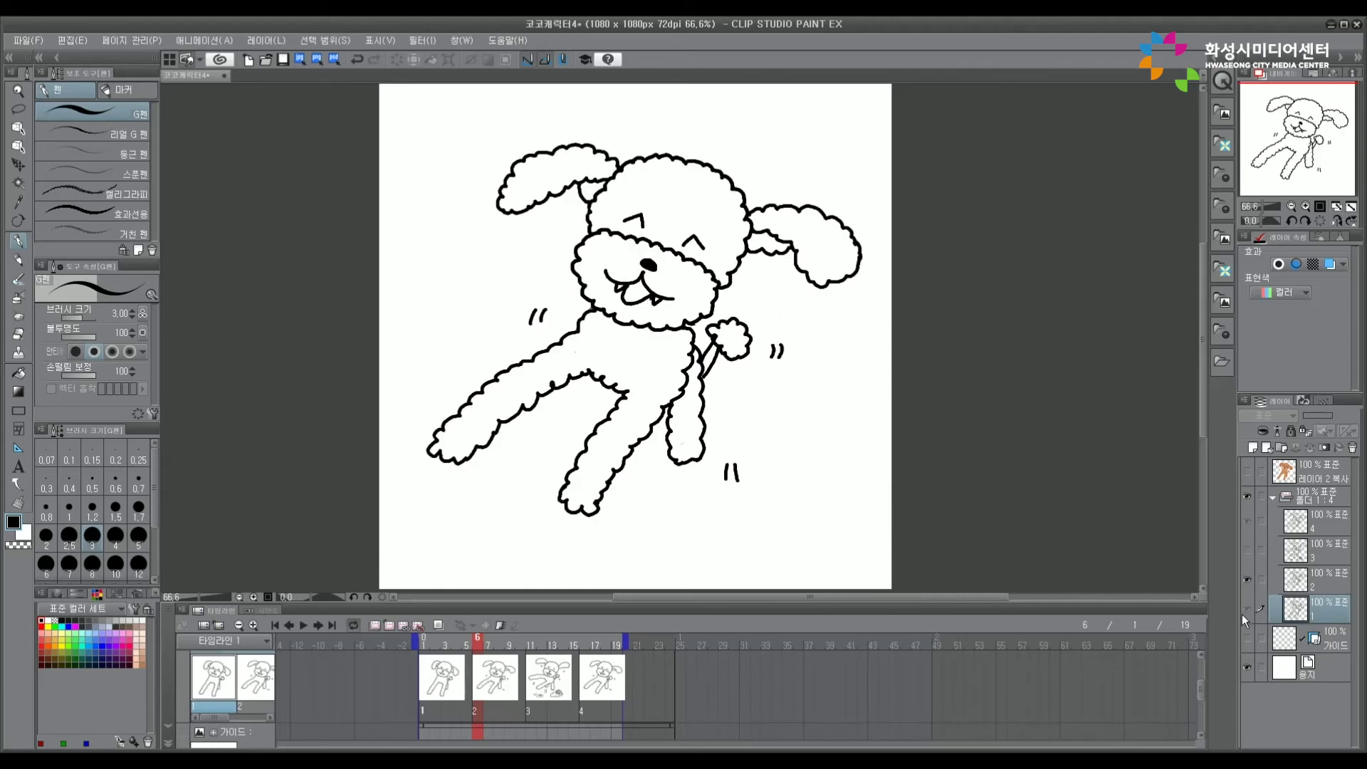
Step through cels 2, 3 and 4 in the animation folder, ending with cel 4 selected
{"action": "left_click", "coordinate": [1261, 521]}
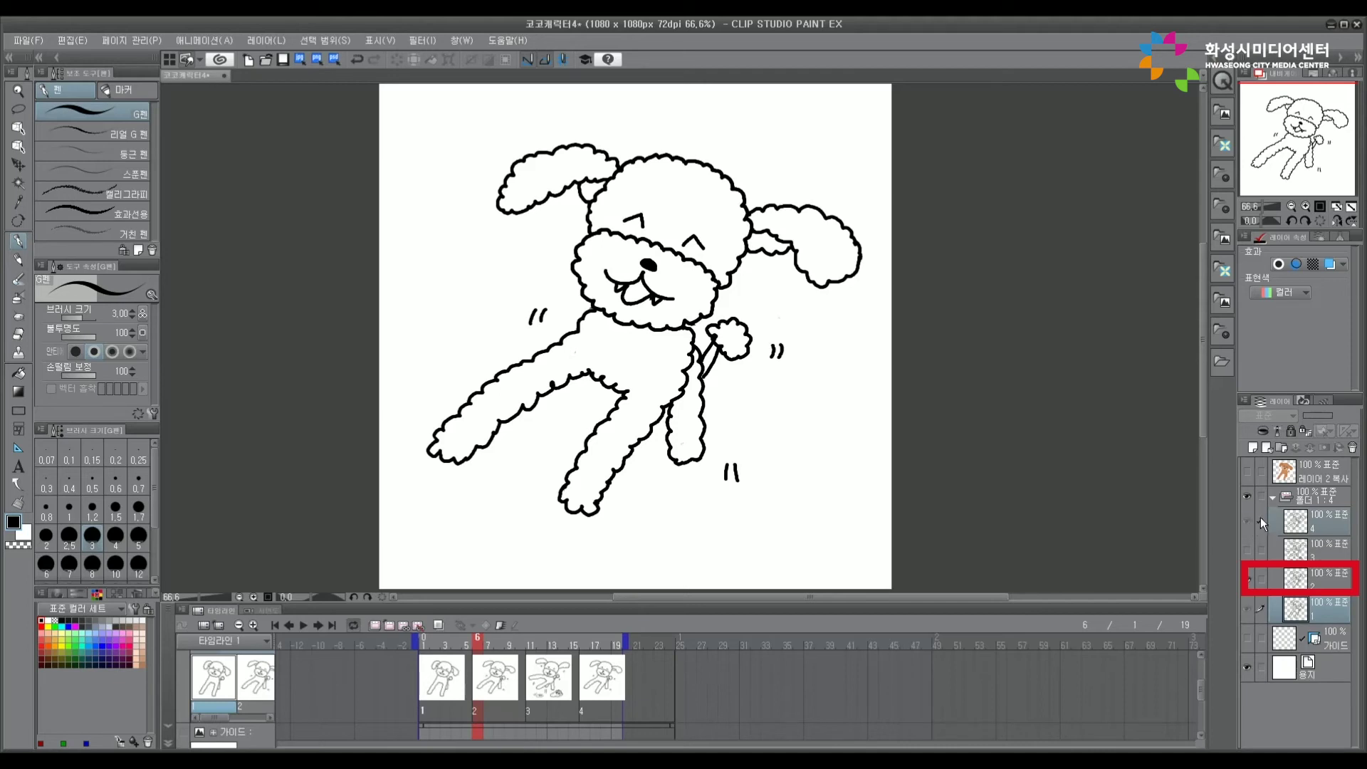
{"action": "left_click", "coordinate": [1261, 518]}
{"action": "left_click", "coordinate": [1317, 586]}
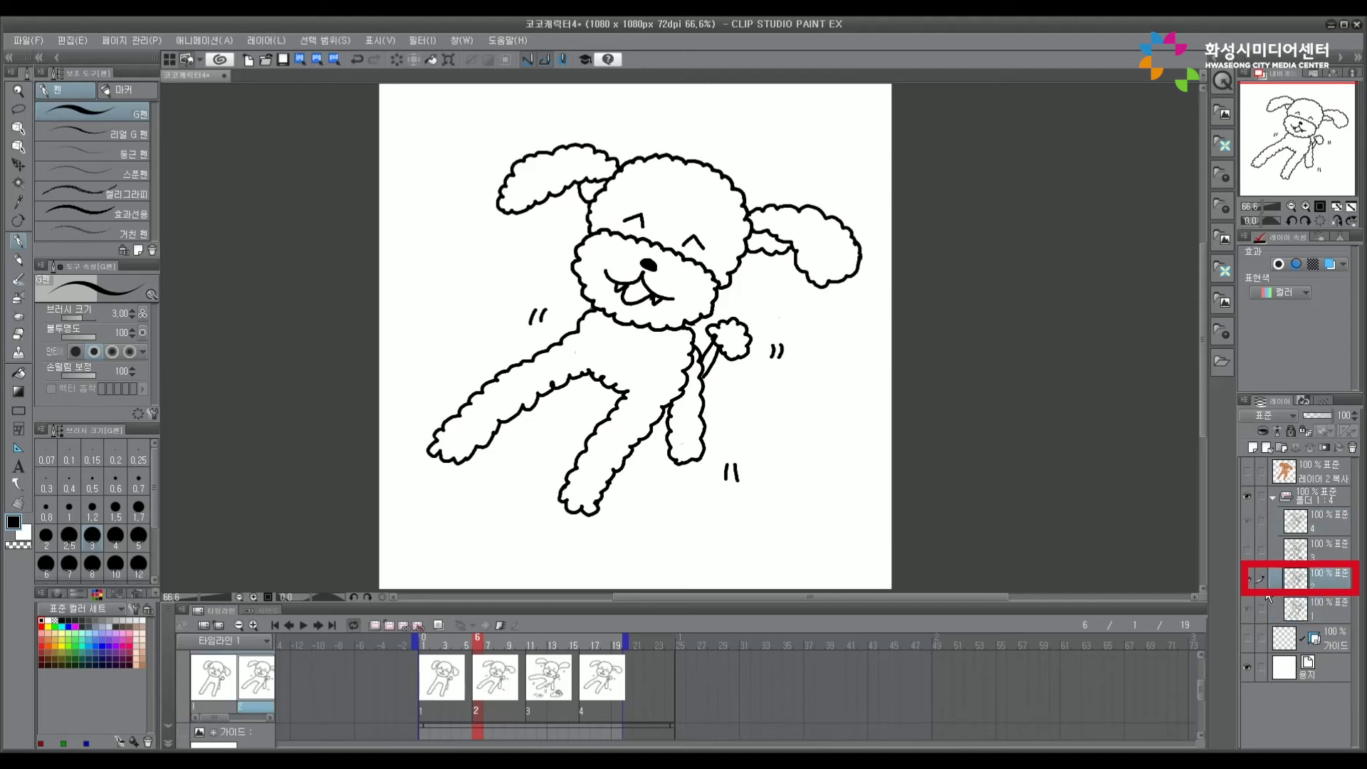
{"action": "left_click", "coordinate": [1330, 546]}
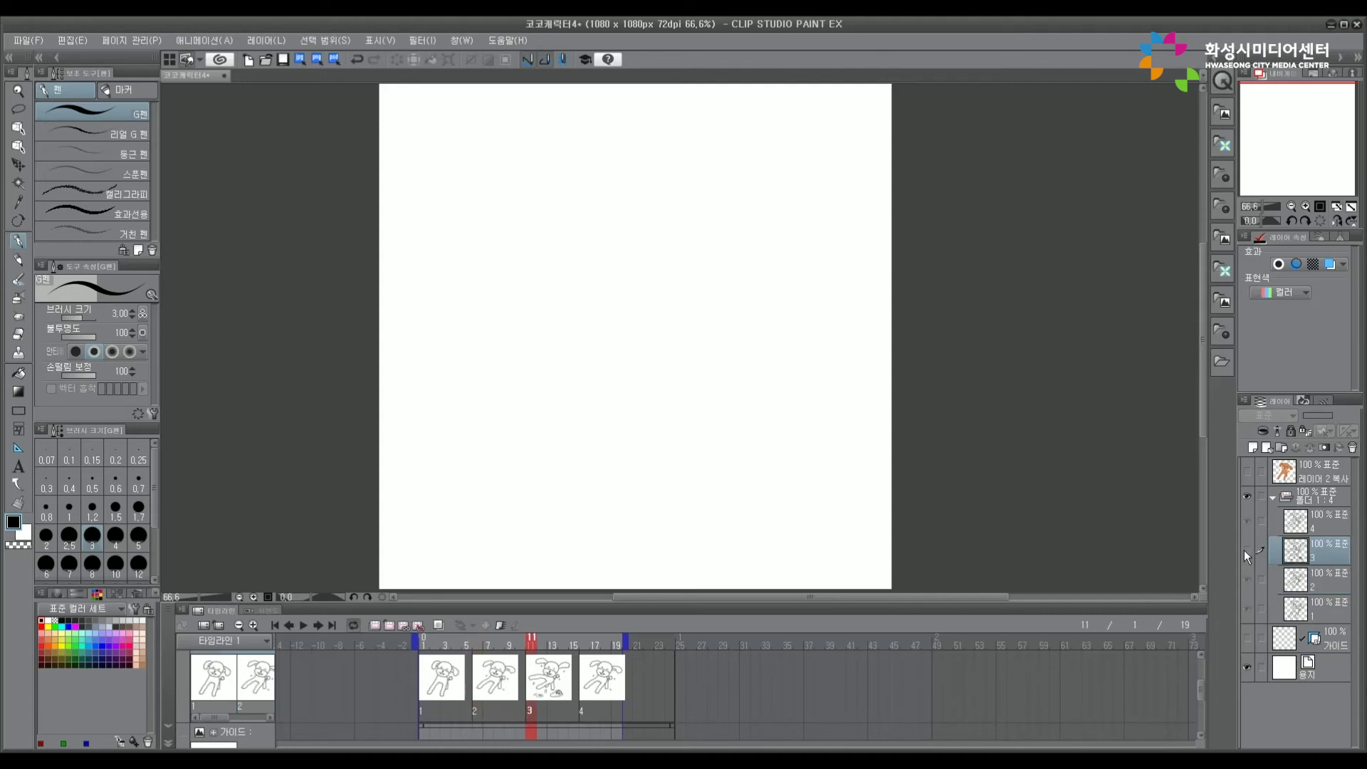
{"action": "left_click", "coordinate": [1245, 550]}
{"action": "left_click", "coordinate": [1313, 530]}
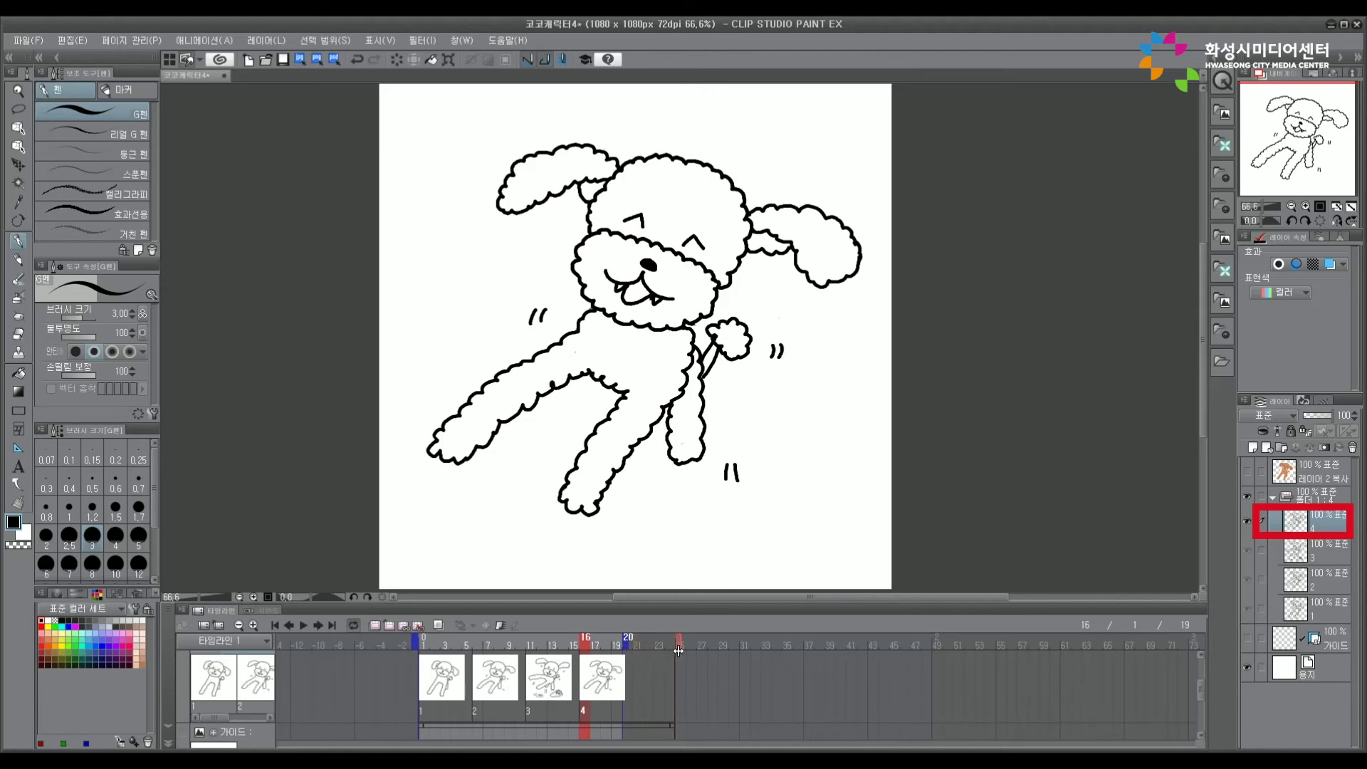
Extend the timeline's playback range to end at frame 30 and preview the animation
{"action": "left_click_drag", "start_coordinate": [737, 653], "coordinate": [744, 654]}
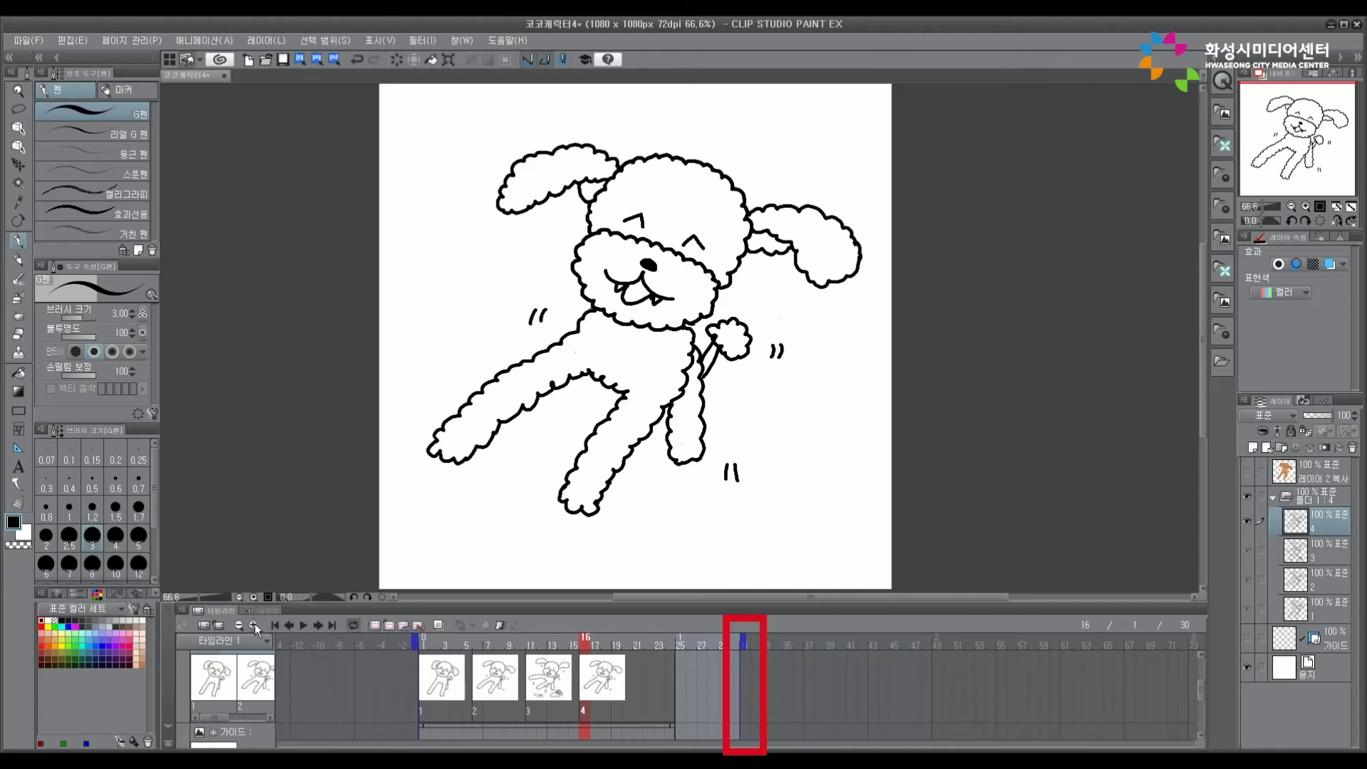
{"action": "left_click", "coordinate": [305, 626]}
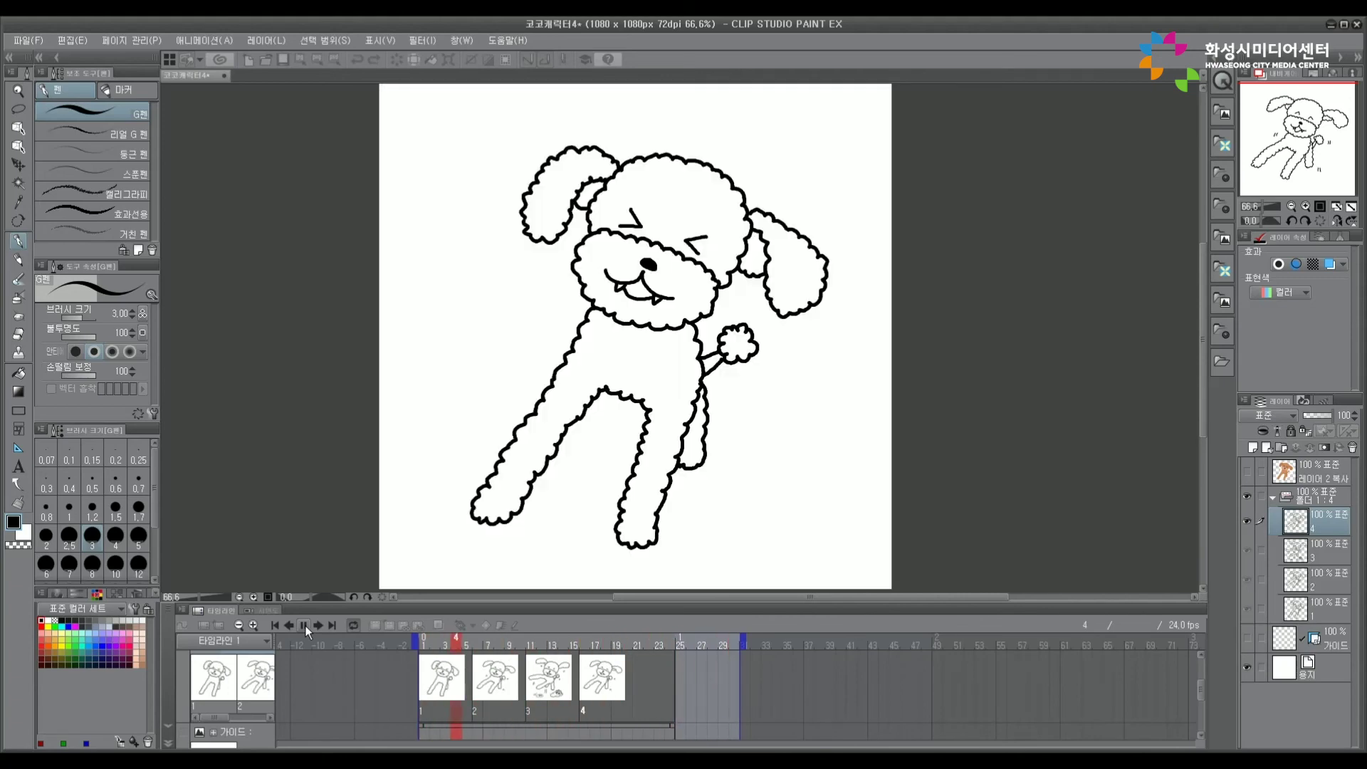
{"action": "left_click", "coordinate": [302, 626]}
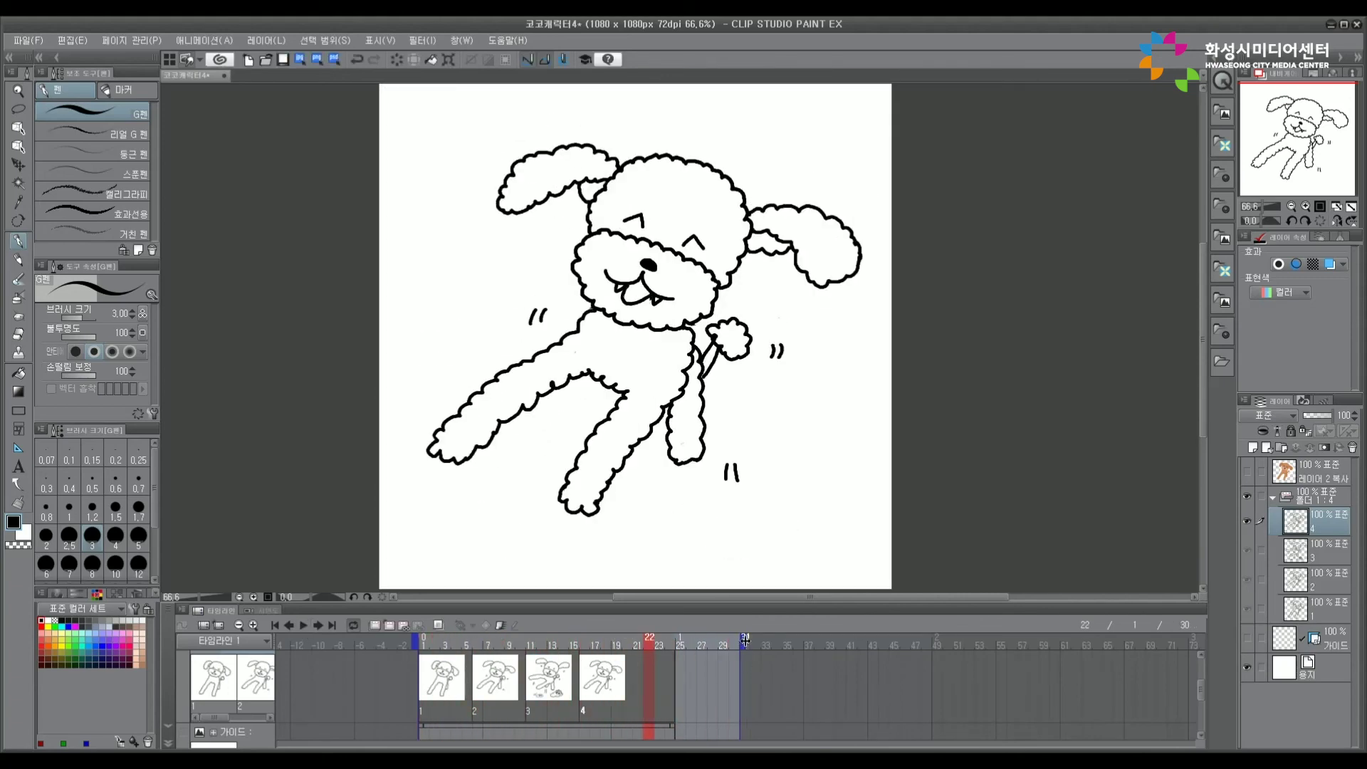
Shorten the timeline's playback range to end at frame 20 and preview the animation
{"action": "left_click", "coordinate": [636, 646]}
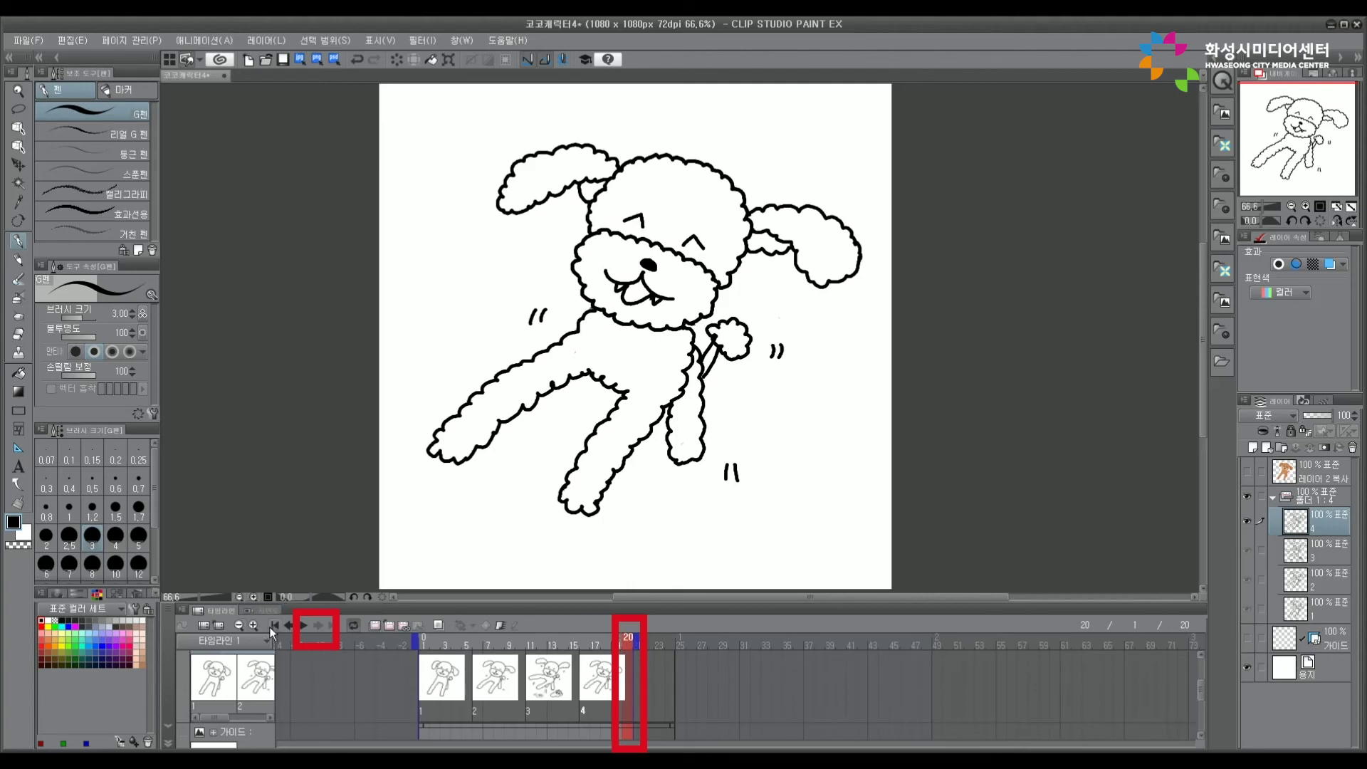
{"action": "left_click", "coordinate": [304, 625]}
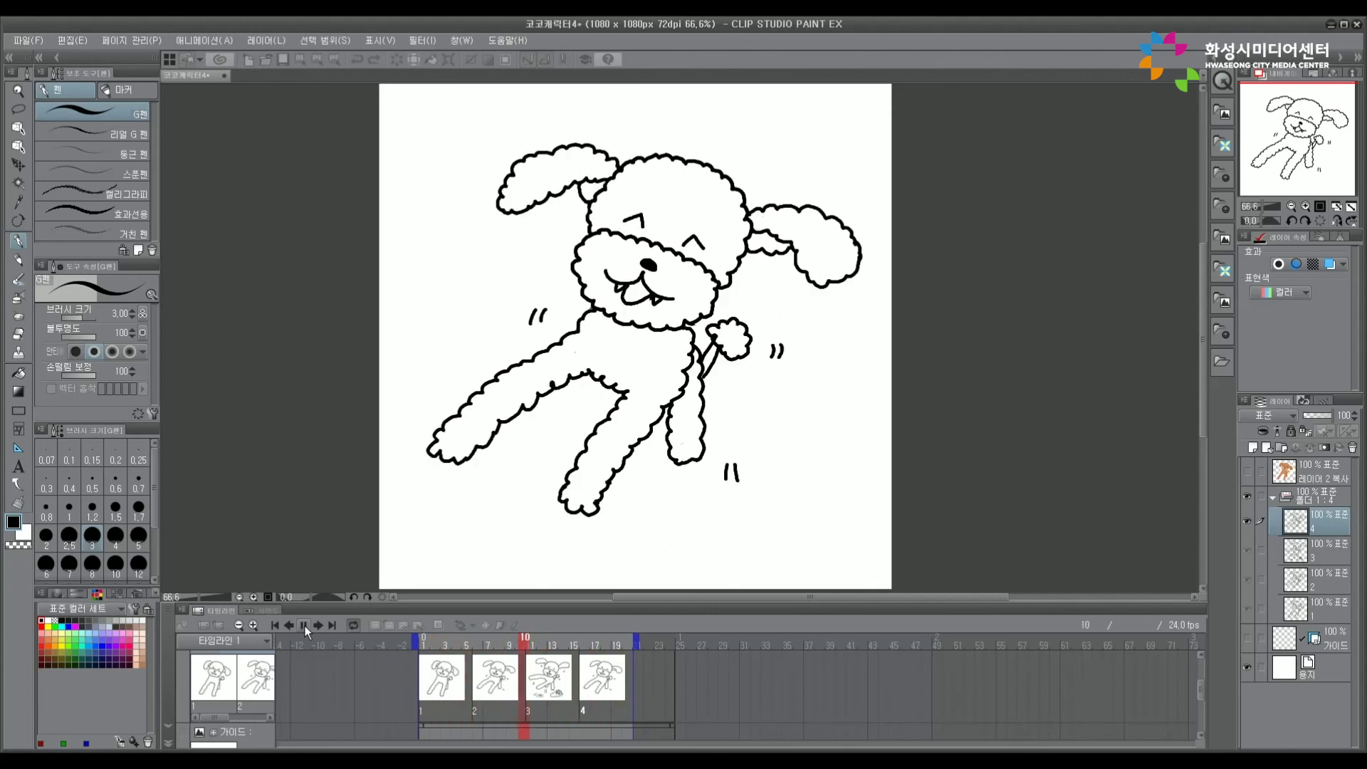
{"action": "left_click", "coordinate": [304, 625]}
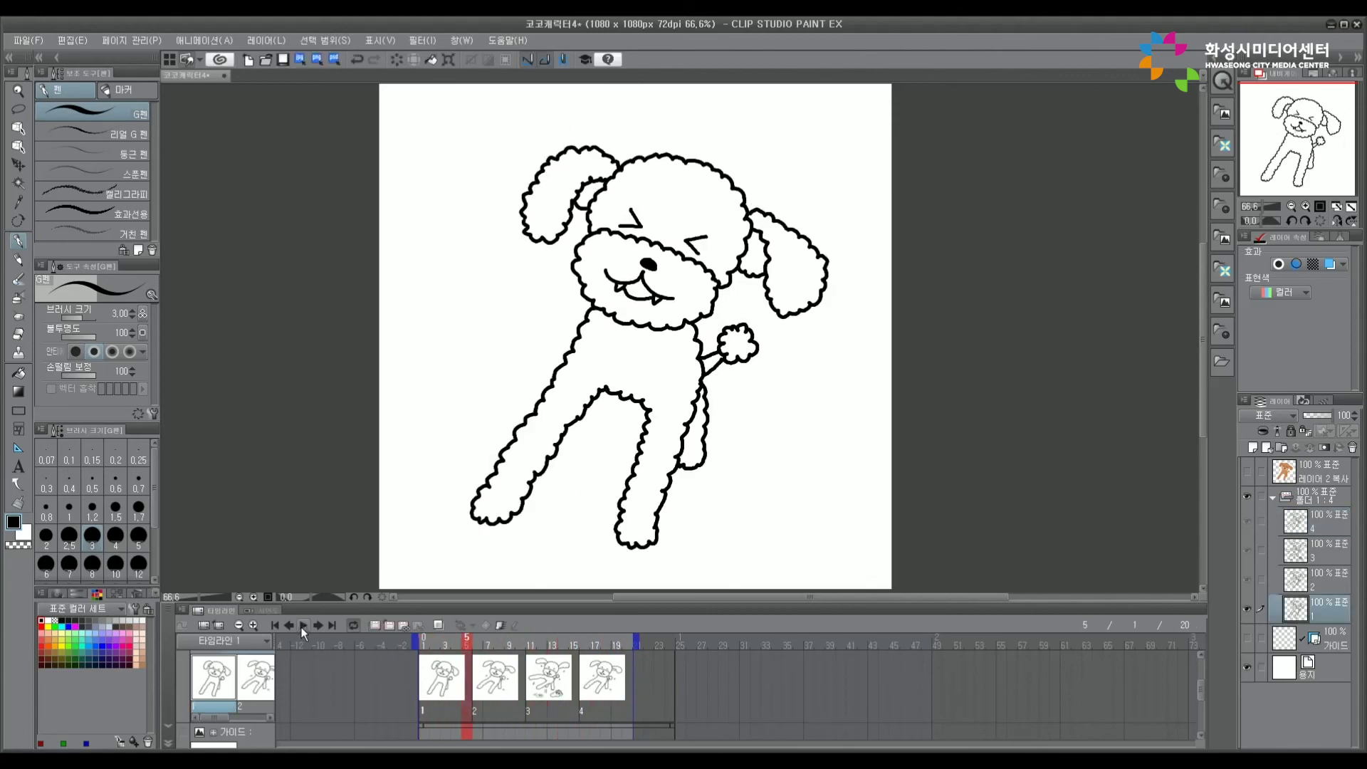
Check cel 2 against its neighbours with onion skin, and view cels 3, 2 and 4 on the timeline
{"action": "left_click", "coordinate": [491, 693]}
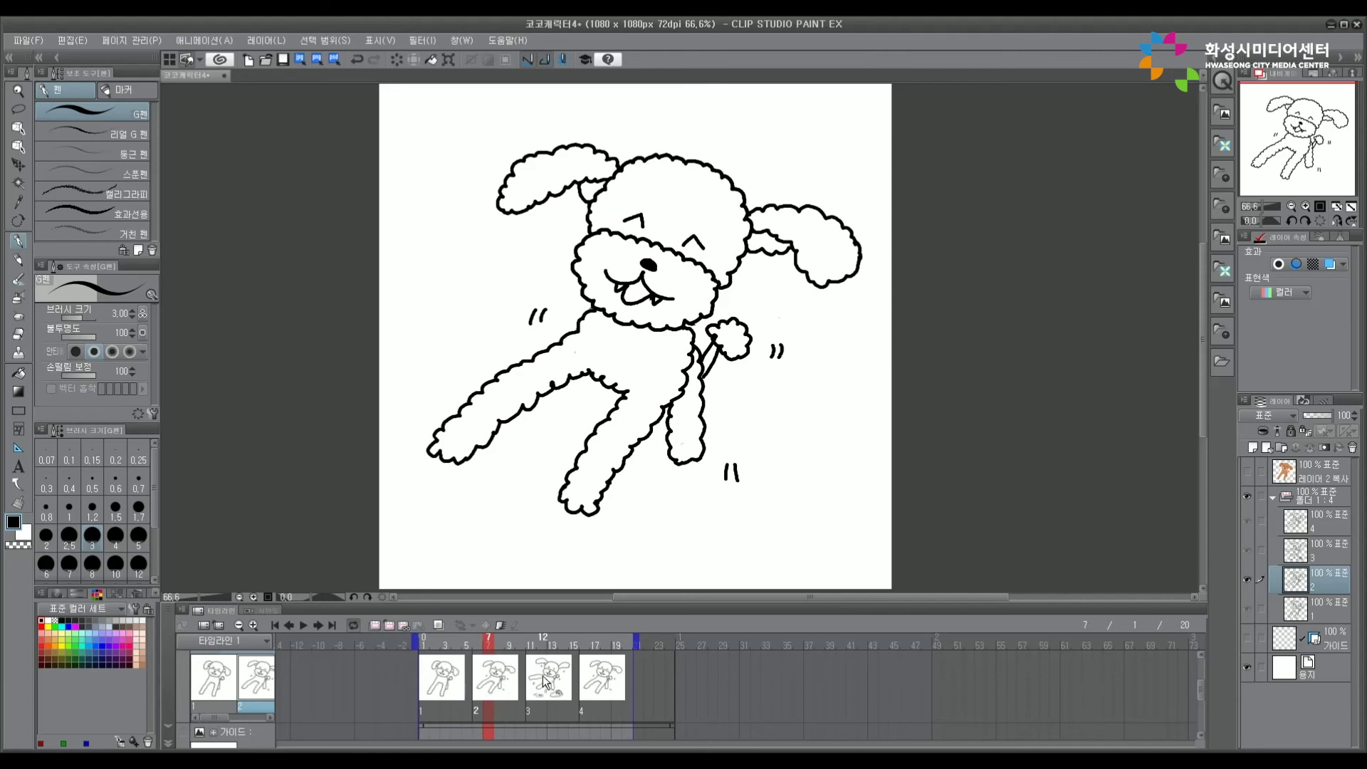
{"action": "left_click", "coordinate": [436, 628]}
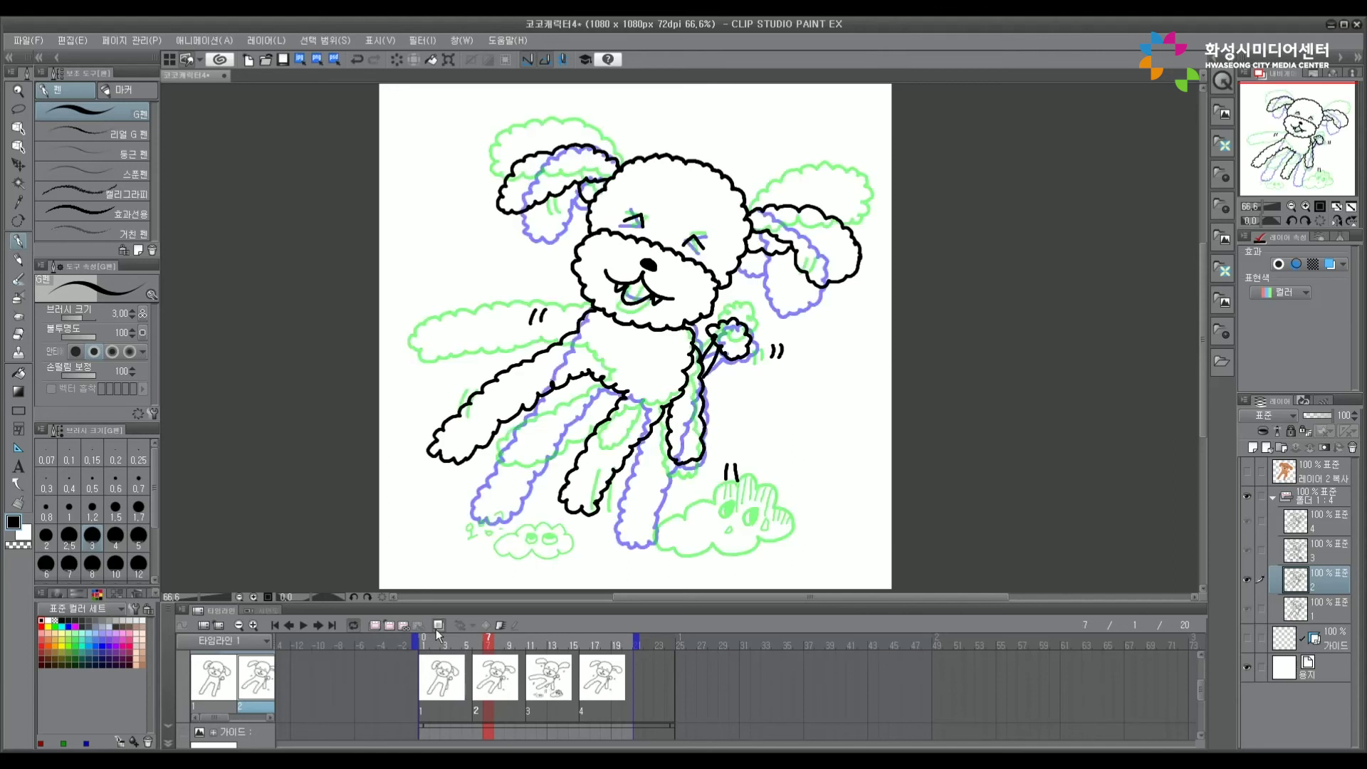
{"action": "left_click", "coordinate": [436, 628]}
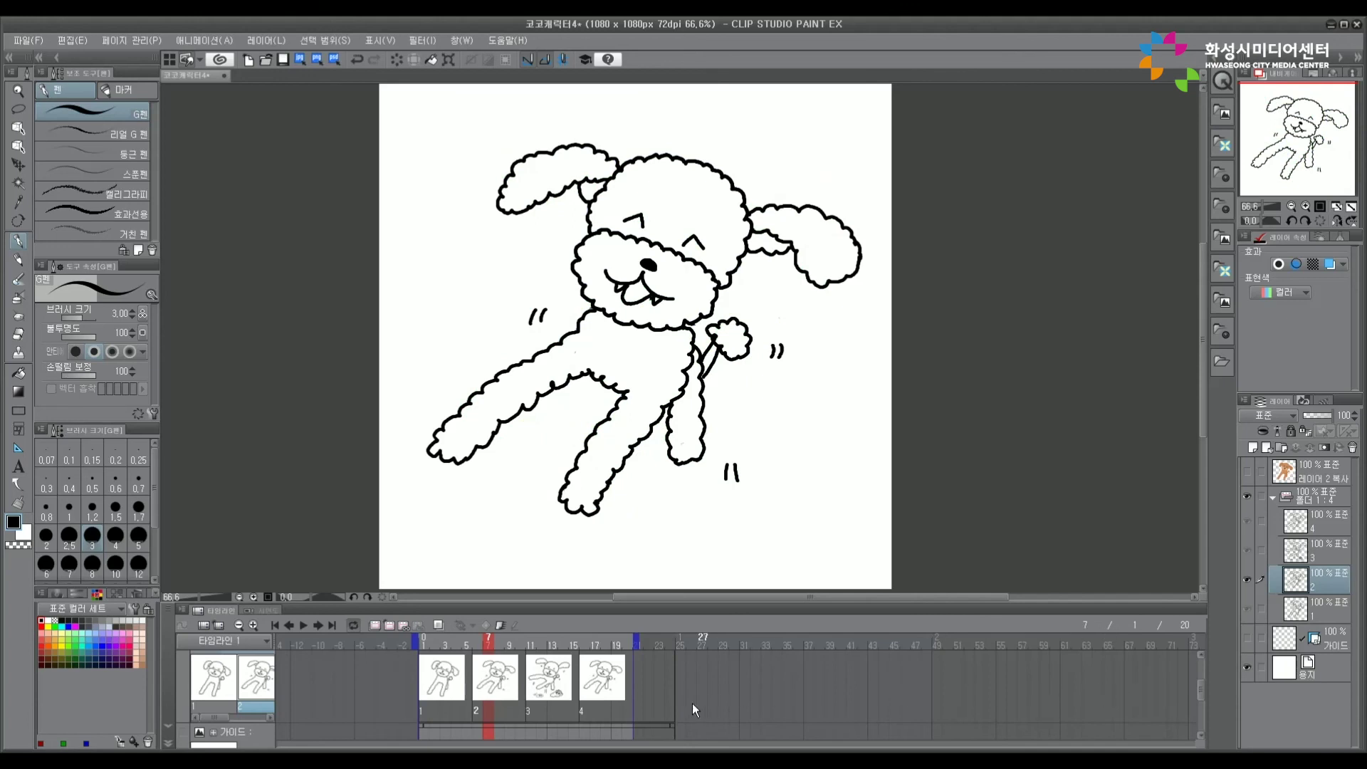
{"action": "left_click", "coordinate": [559, 683]}
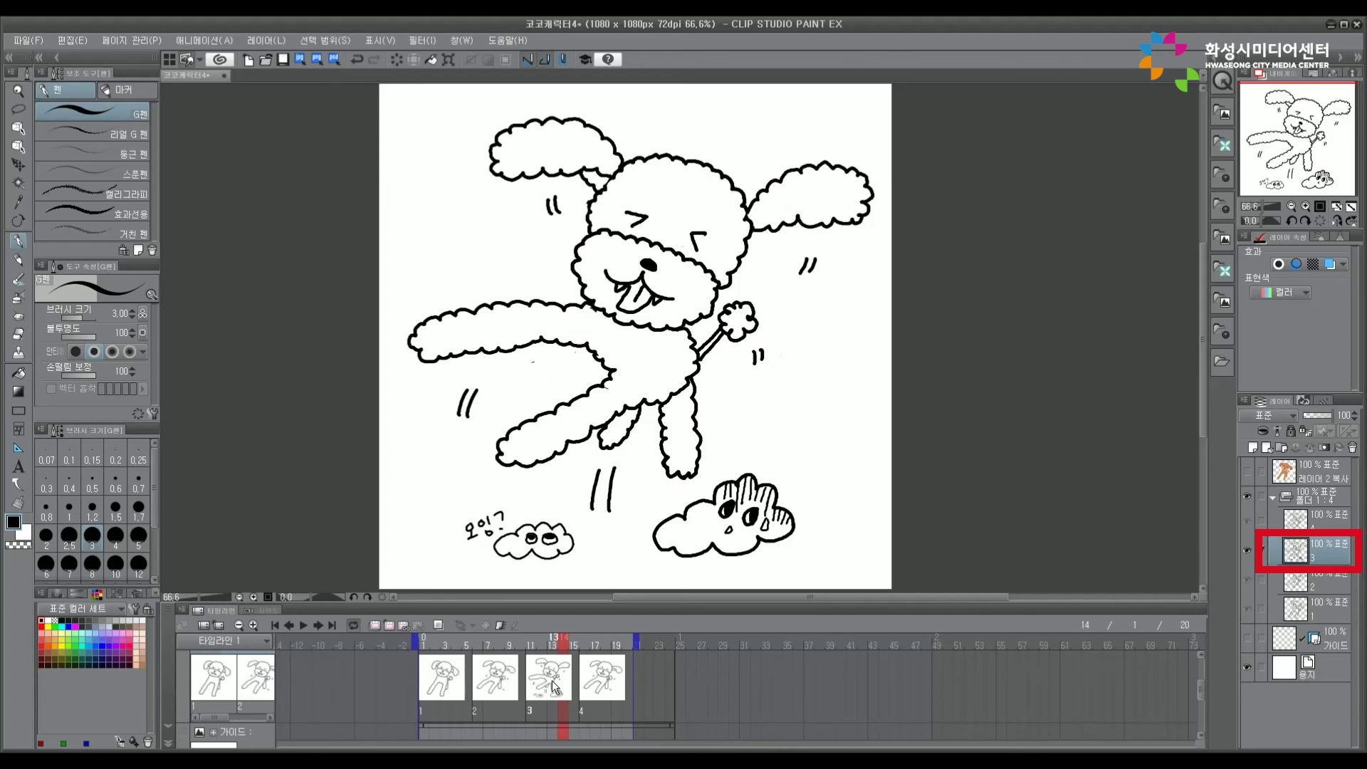
{"action": "left_click", "coordinate": [510, 683]}
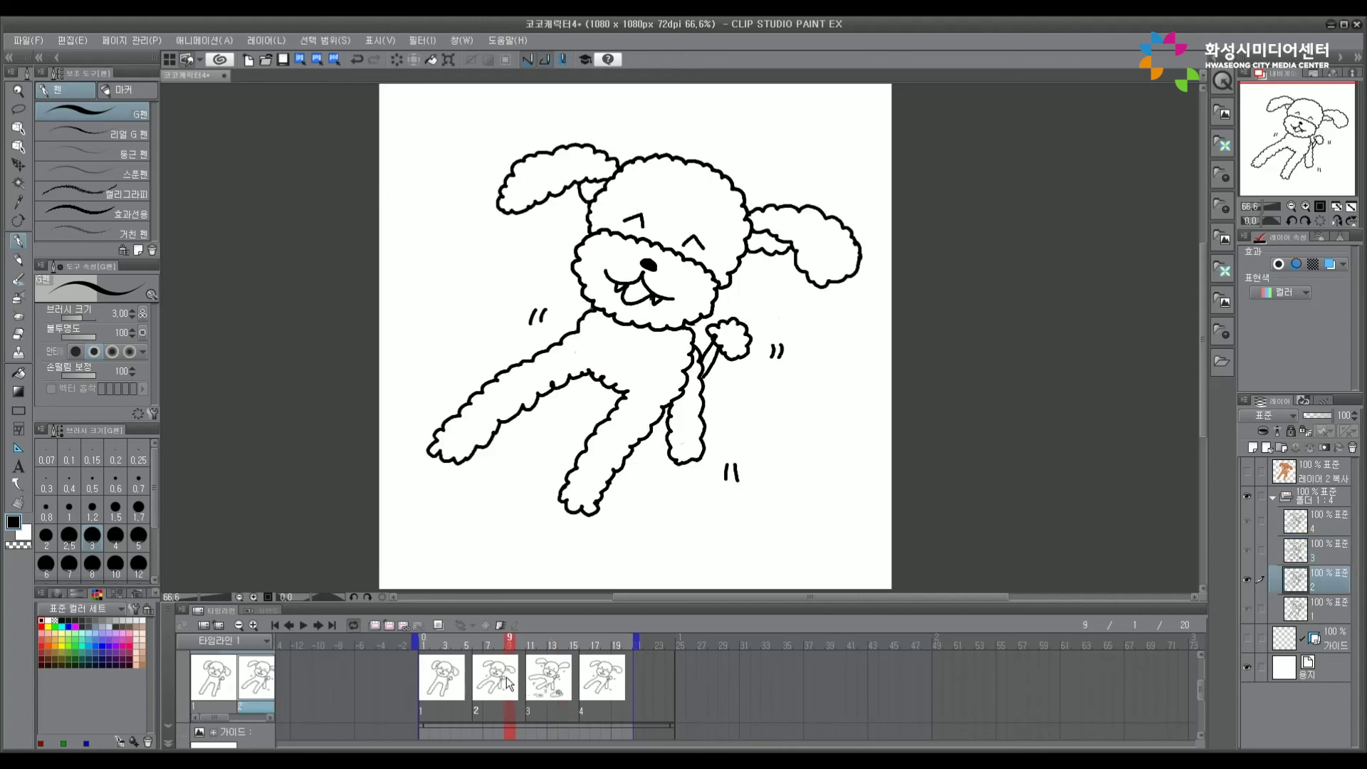
{"action": "left_click", "coordinate": [602, 687]}
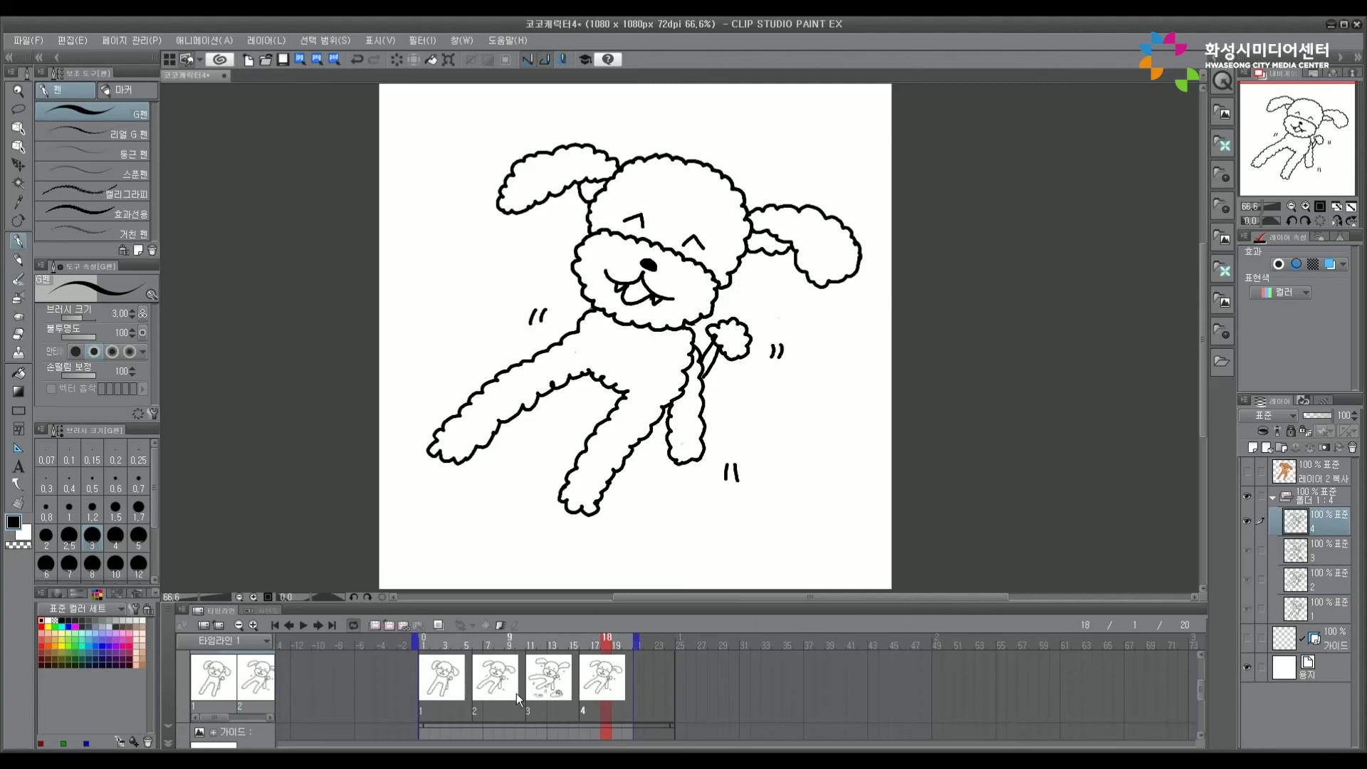
Preview the animation, set the playback range to end at frame 19, and play it again
{"action": "left_click", "coordinate": [302, 627]}
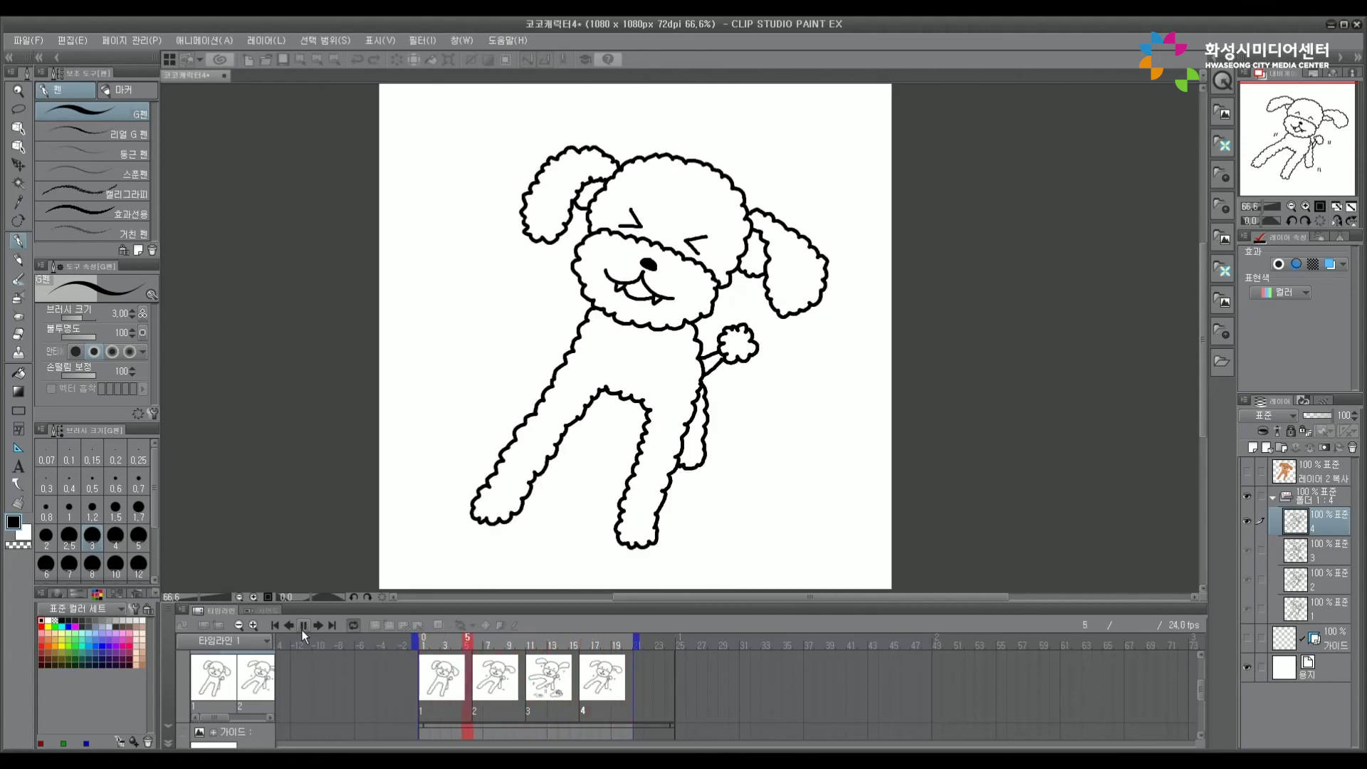
{"action": "left_click", "coordinate": [301, 630]}
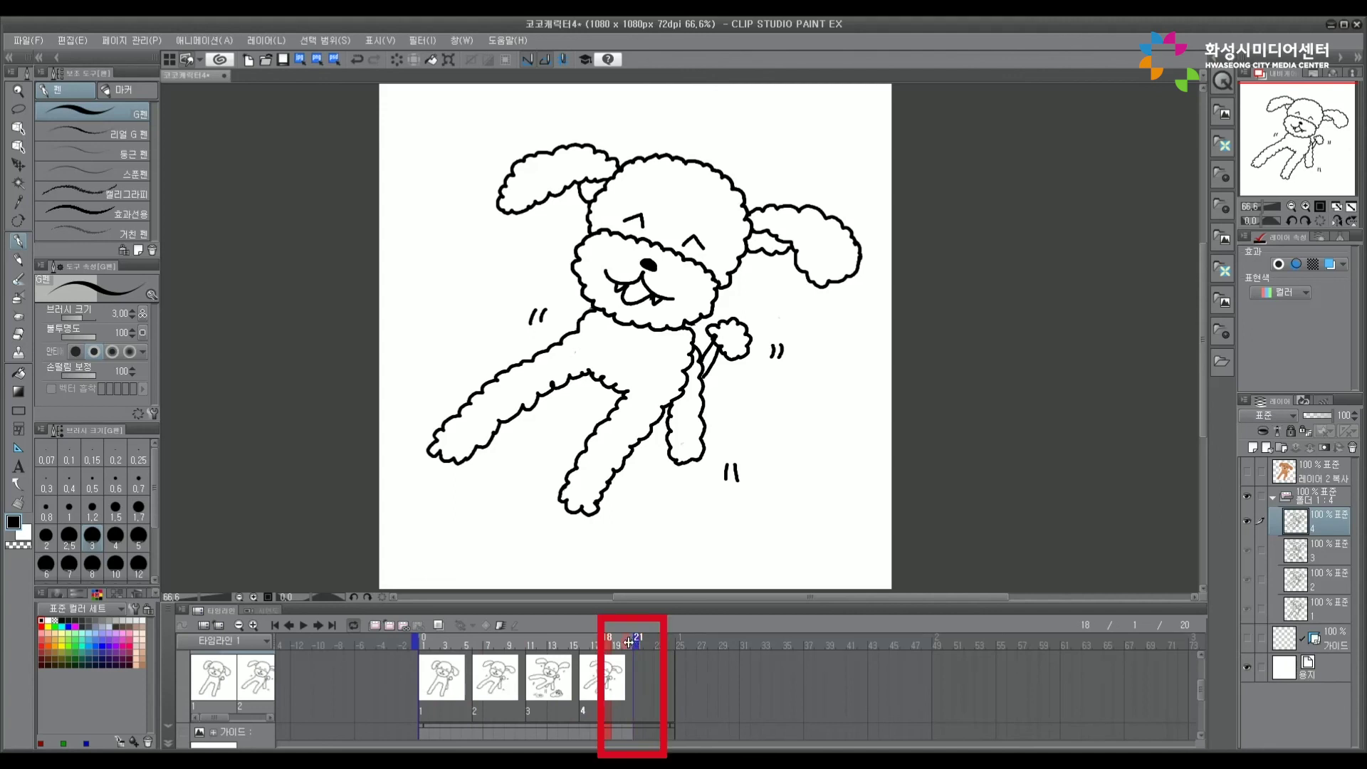
{"action": "left_click_drag", "start_coordinate": [621, 643], "coordinate": [626, 641]}
{"action": "left_click", "coordinate": [300, 626]}
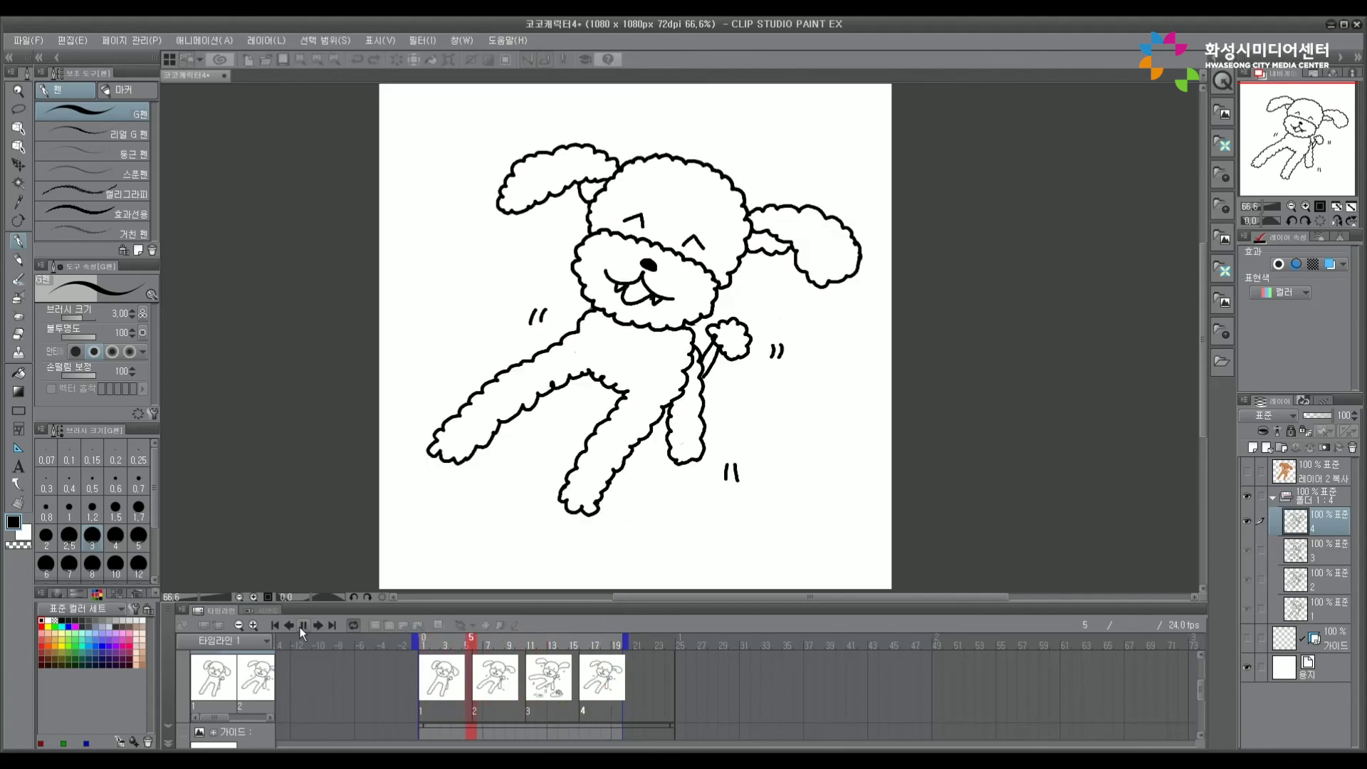